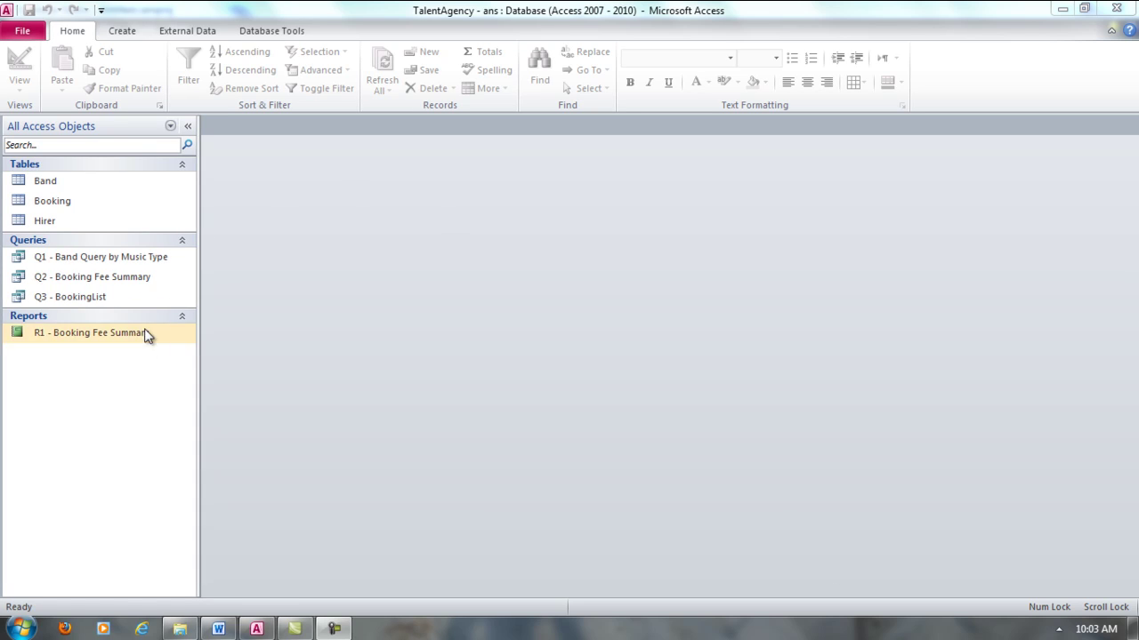
Open the Q3 - BookingList query to review its booking records and close it again
click(130, 297)
double_click(133, 297)
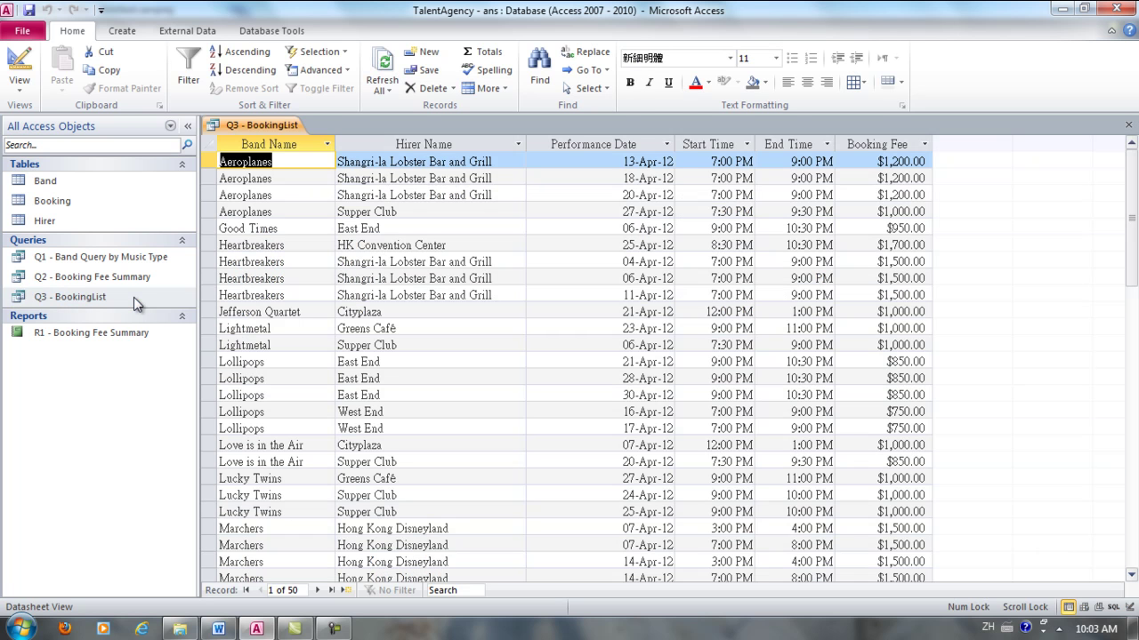
right_click(267, 126)
click(299, 153)
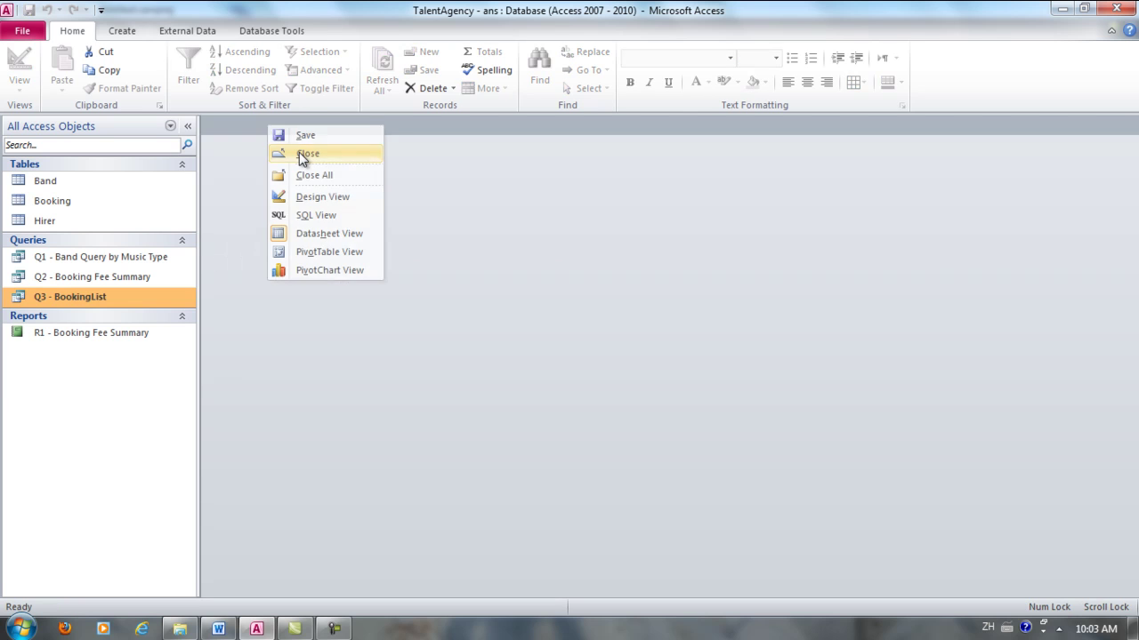
Start a new report with the Report Wizard, using all fields of the Q3 - BookingList query
click(135, 31)
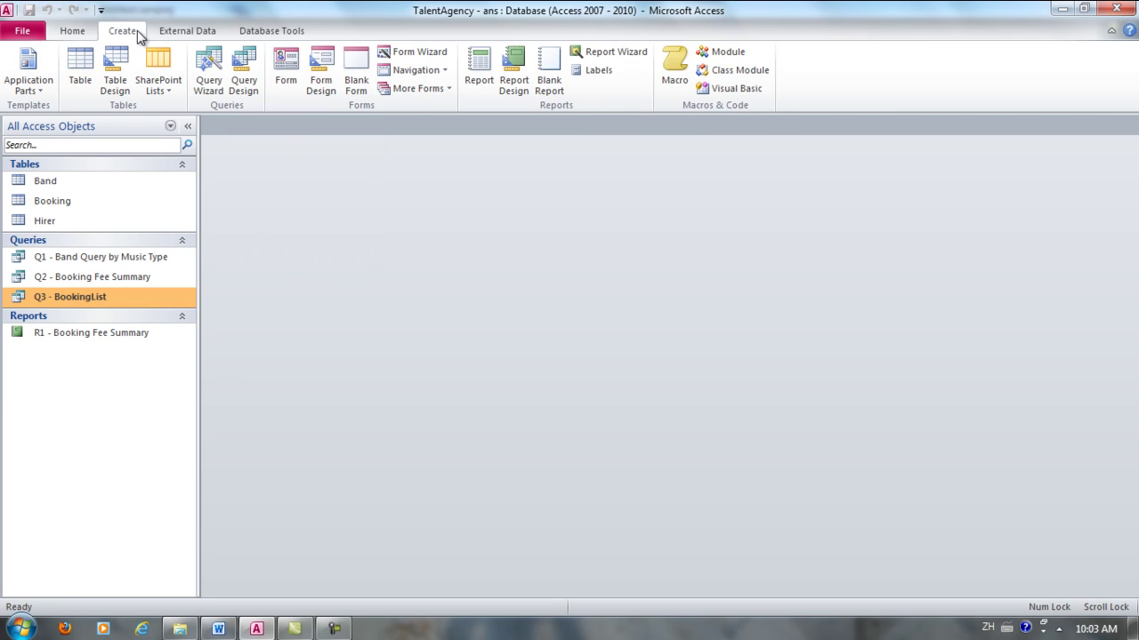
click(638, 59)
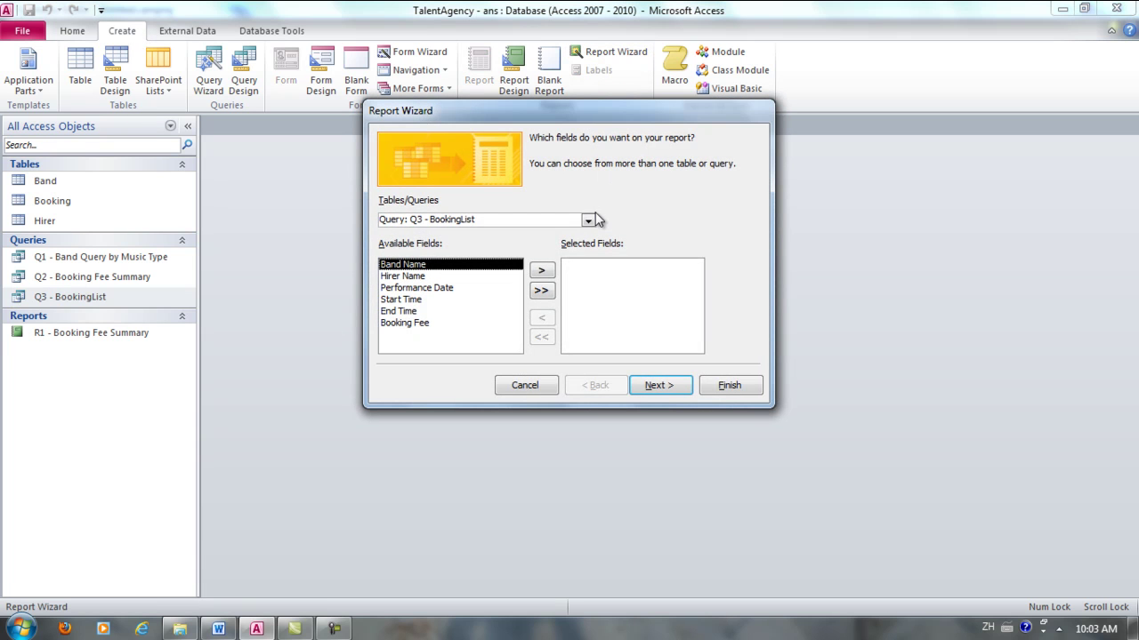
click(588, 221)
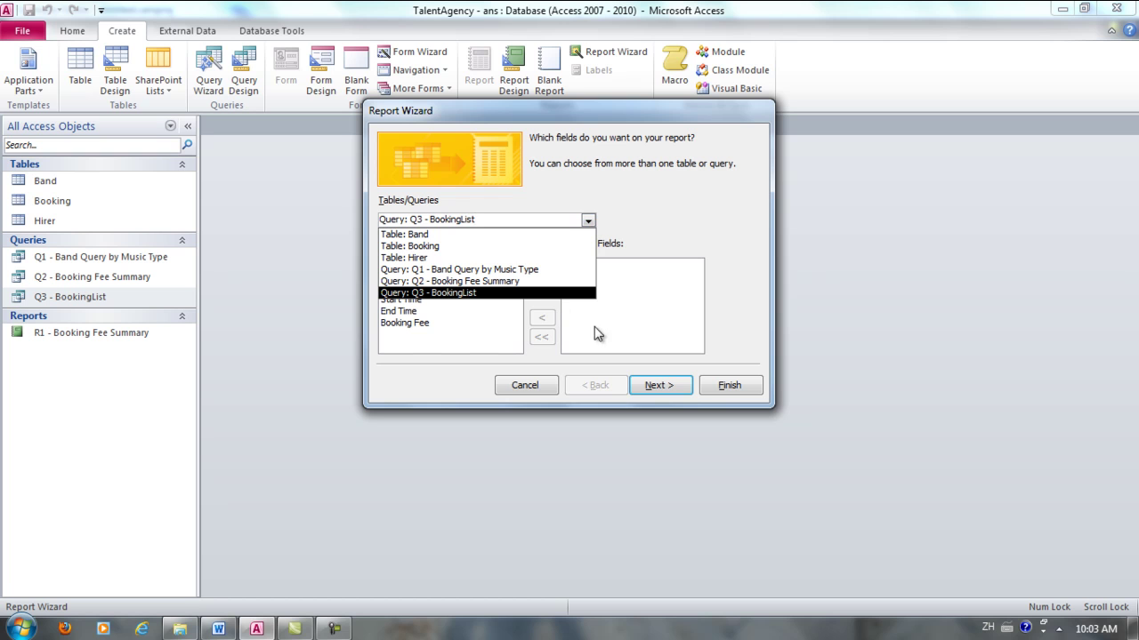
click(527, 293)
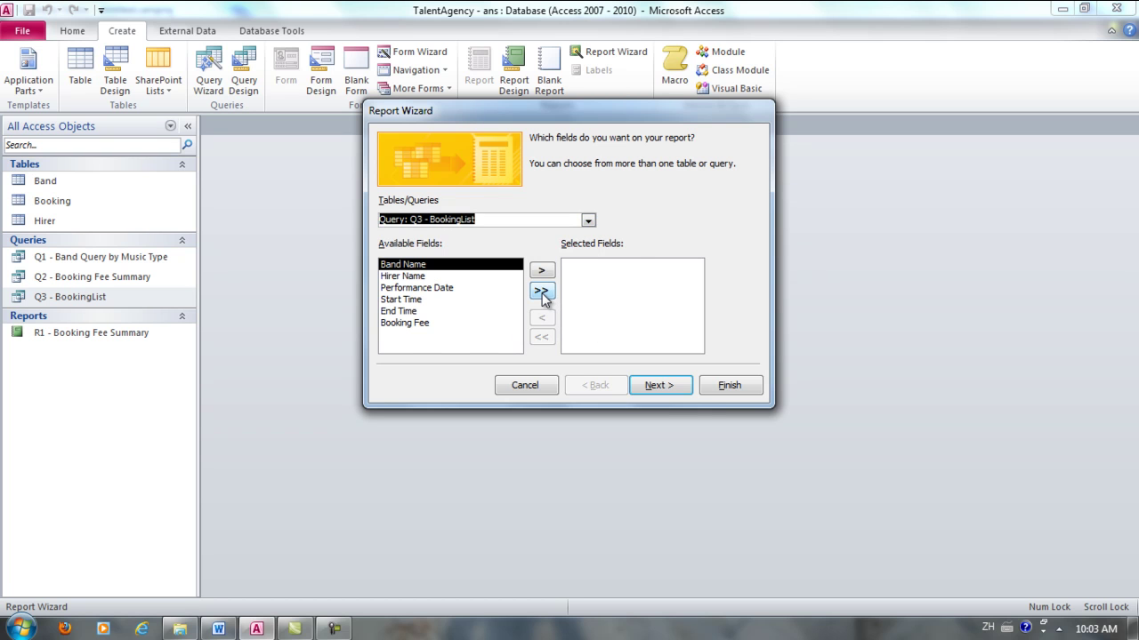
click(541, 292)
click(669, 387)
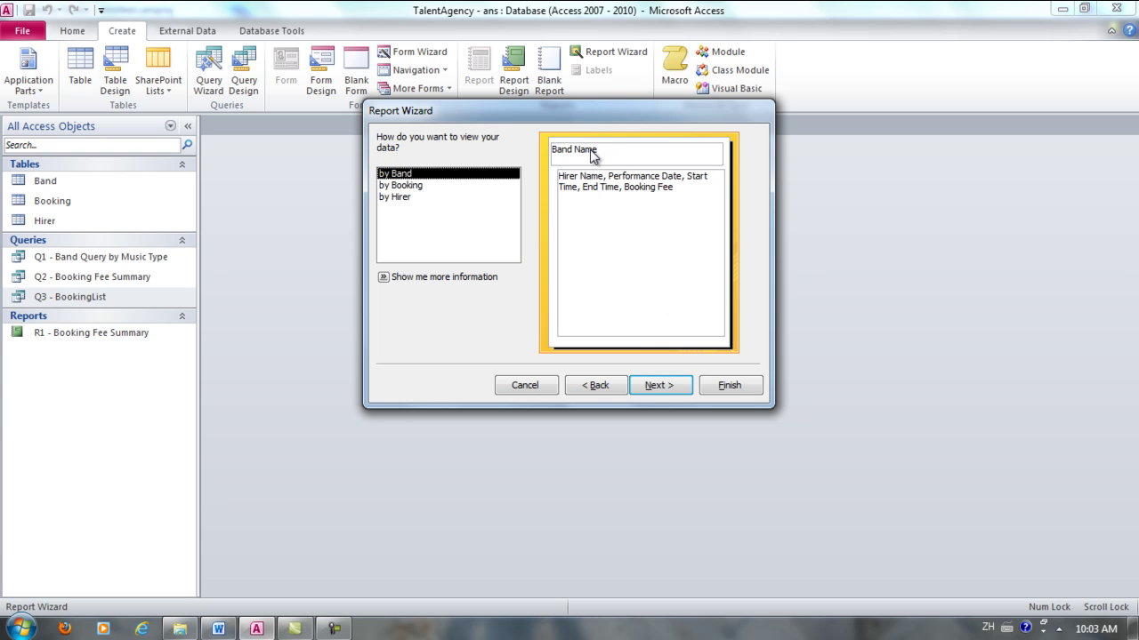
Keep the data viewed by Band without extra grouping levels and sort the detail records by Performance Date in ascending order
click(669, 391)
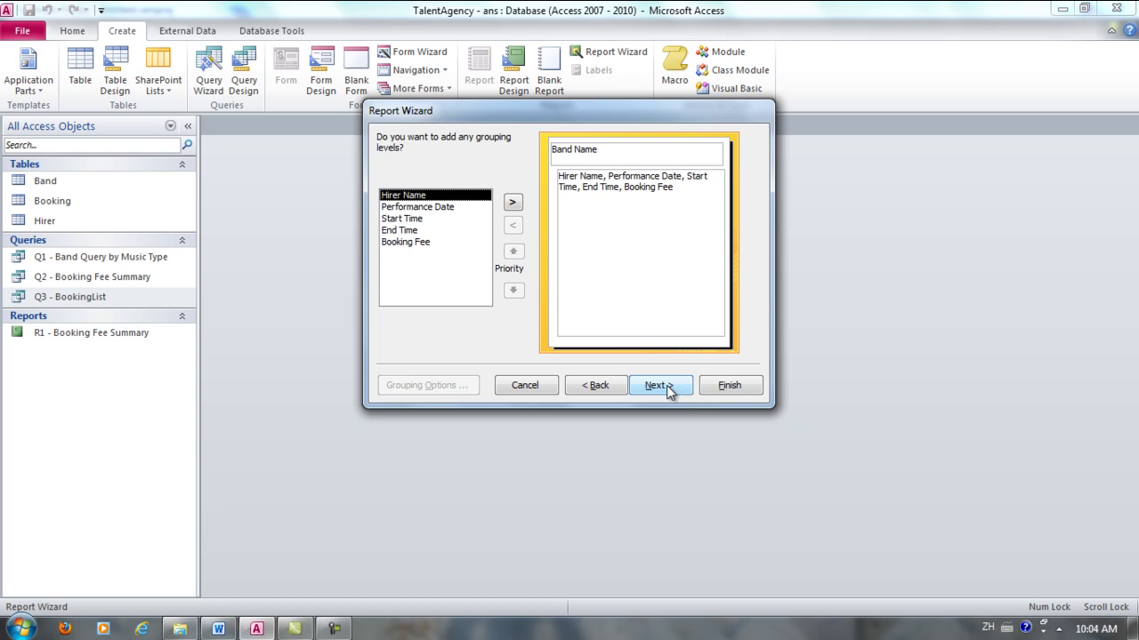
click(669, 391)
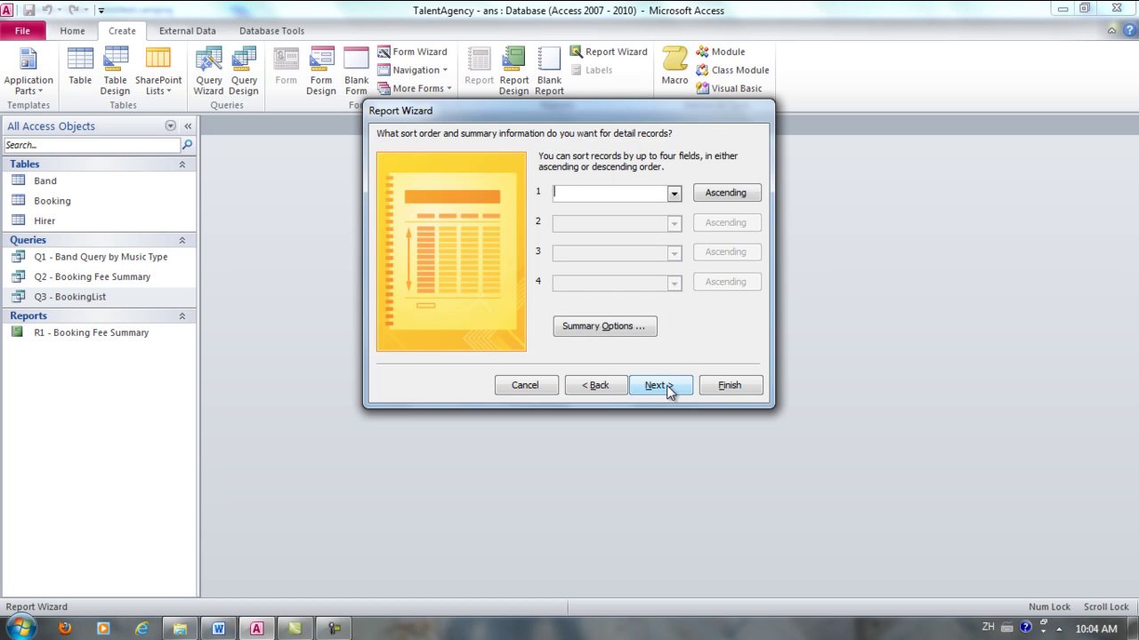
click(674, 193)
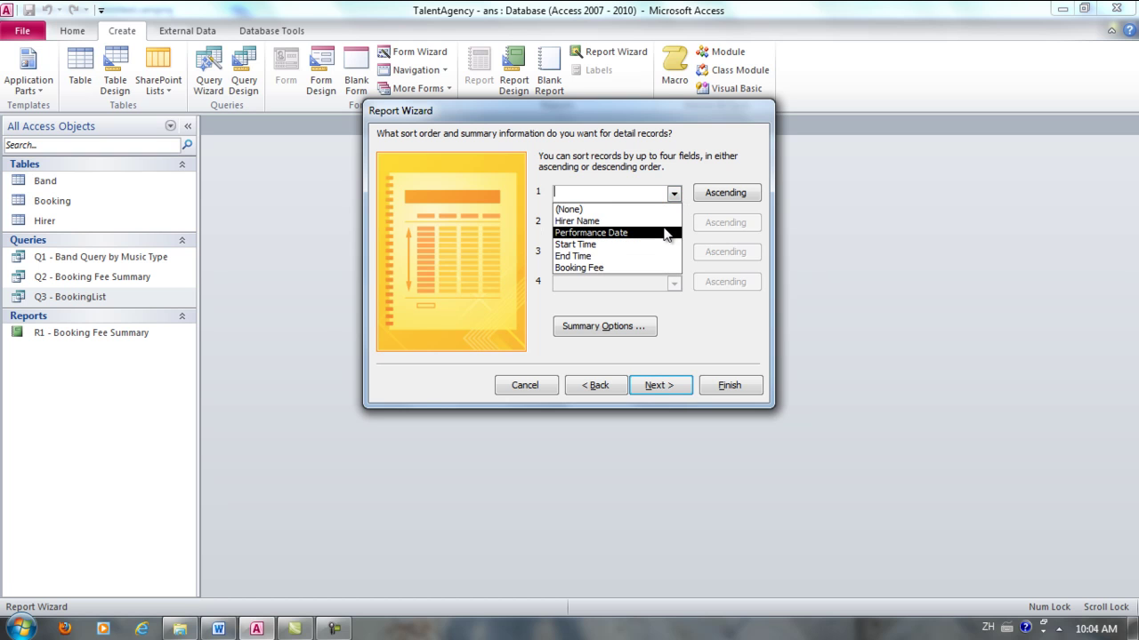
click(665, 233)
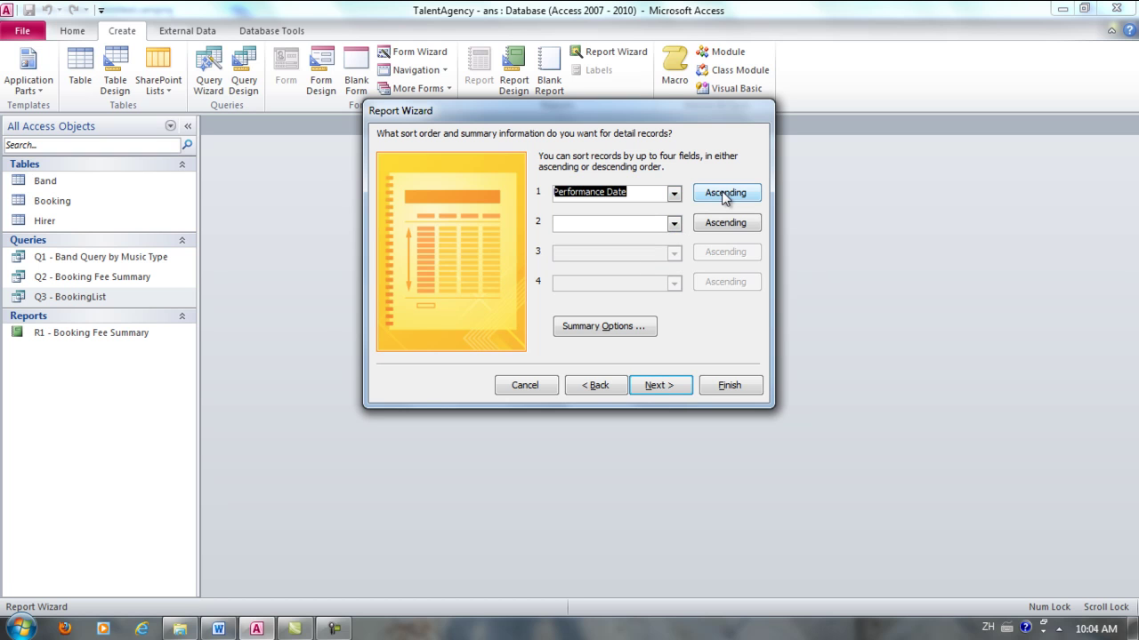
Set the wizard's summary options to calculate the Sum of Booking Fee, showing Detail and Summary
double_click(657, 386)
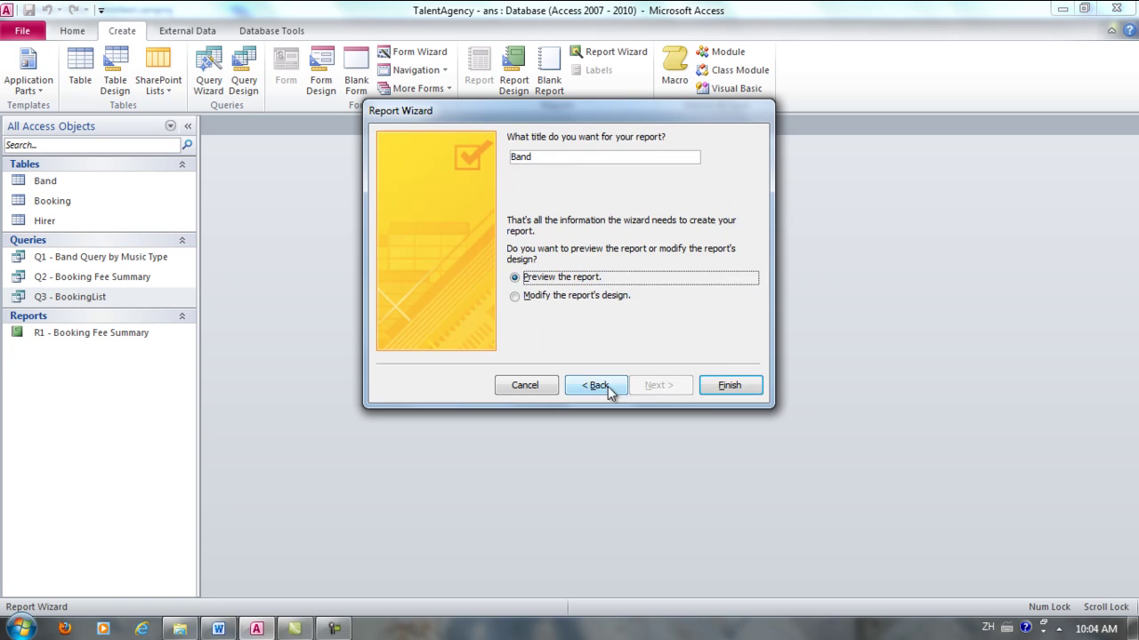
click(609, 389)
click(607, 387)
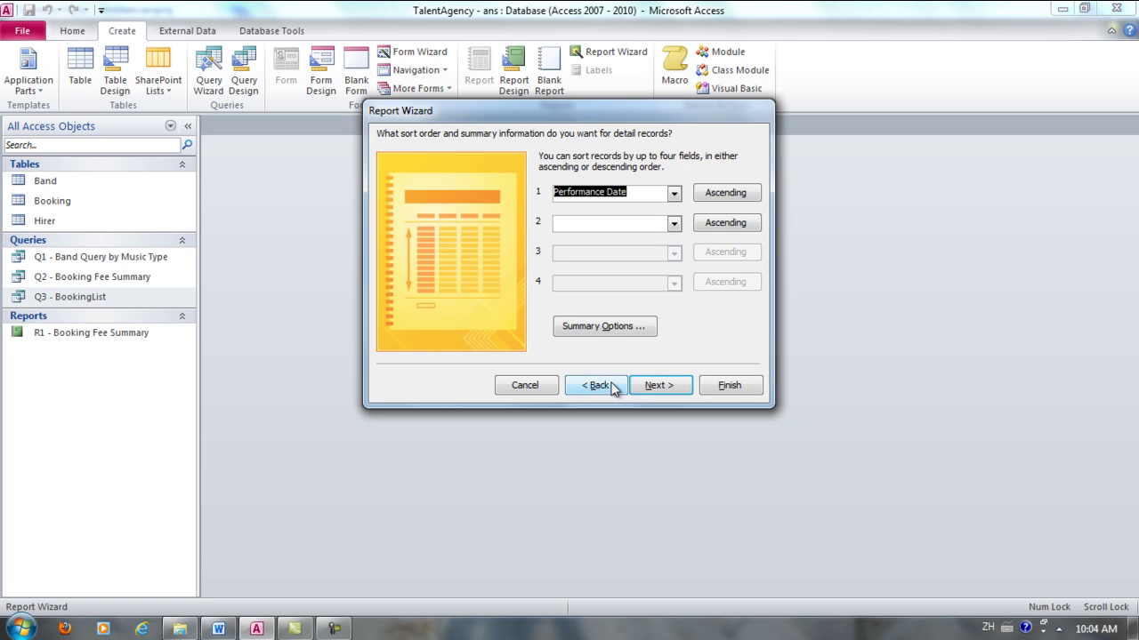
click(613, 329)
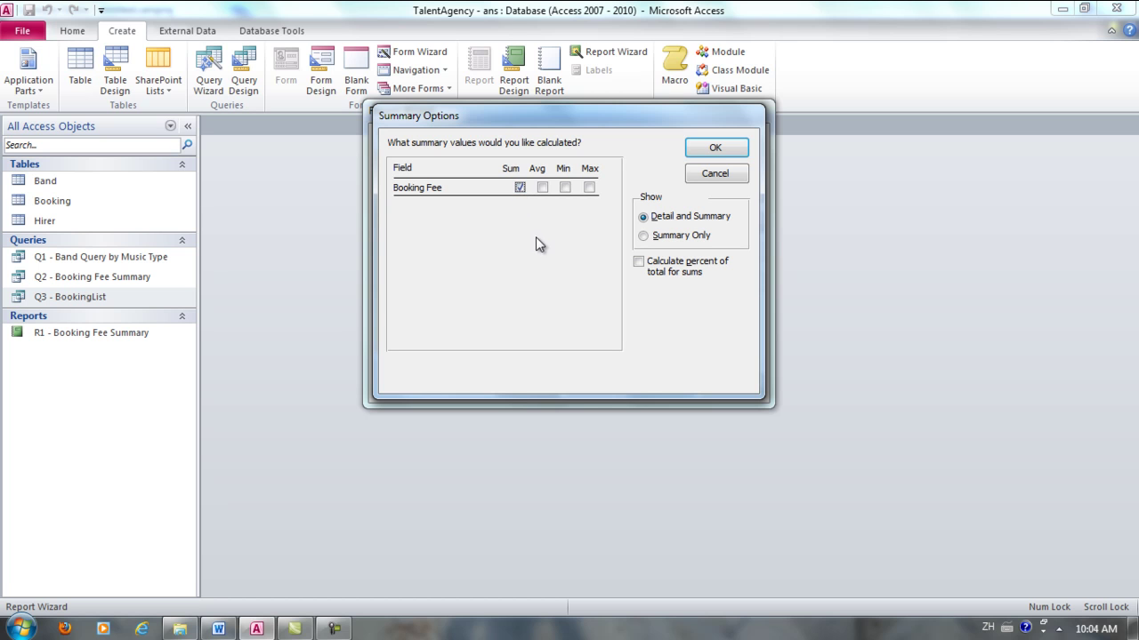
click(721, 157)
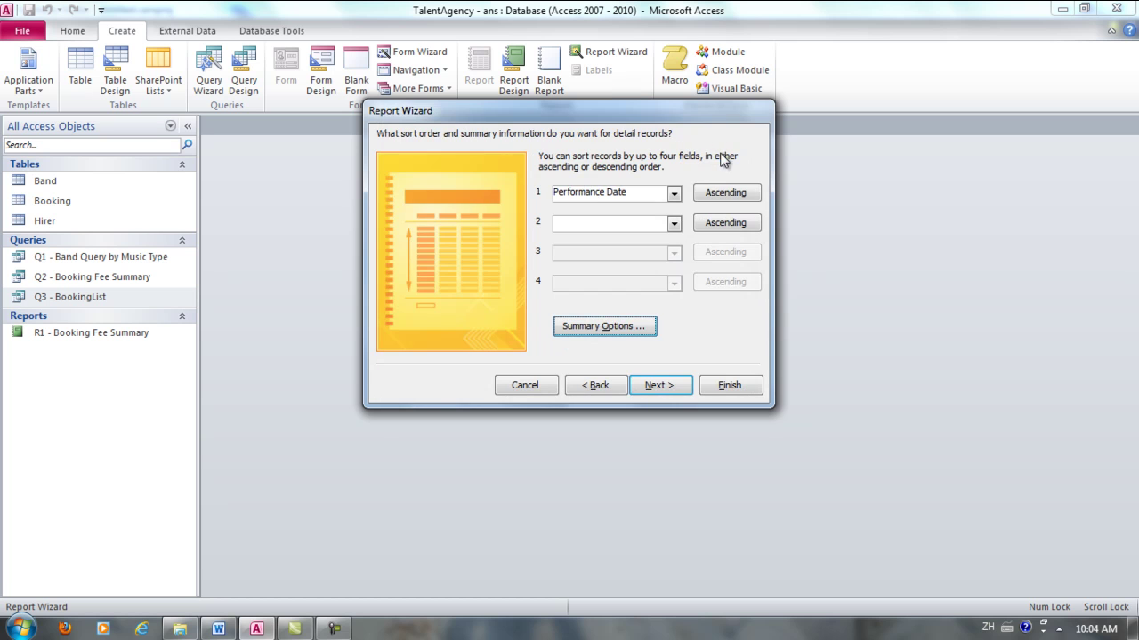
click(681, 387)
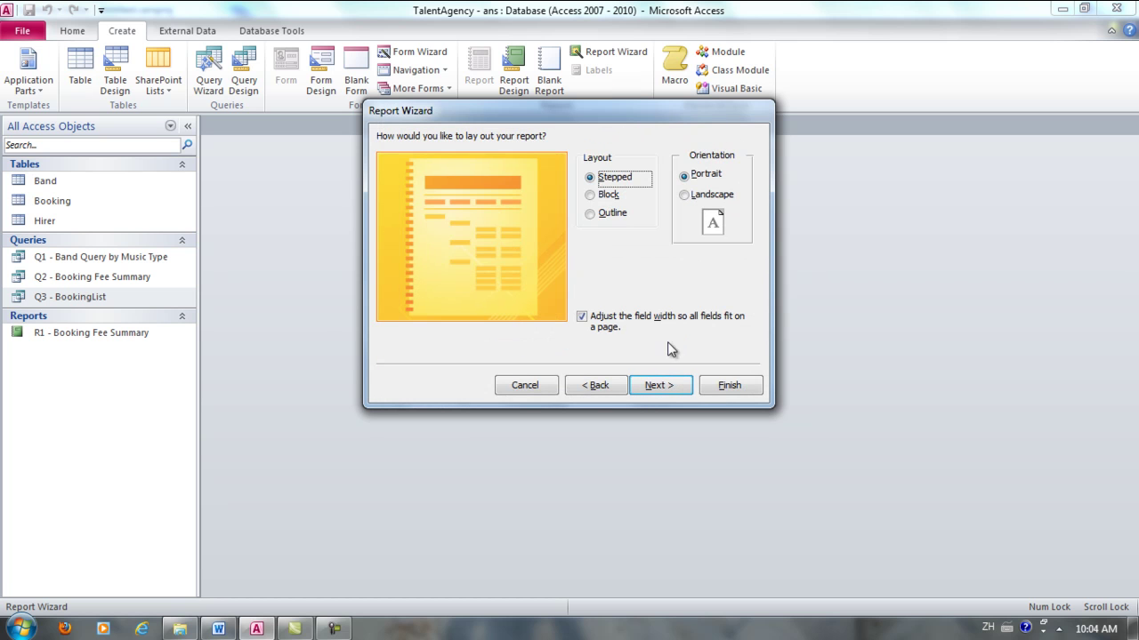
Lay out the report with the Outline layout in Landscape orientation
click(591, 219)
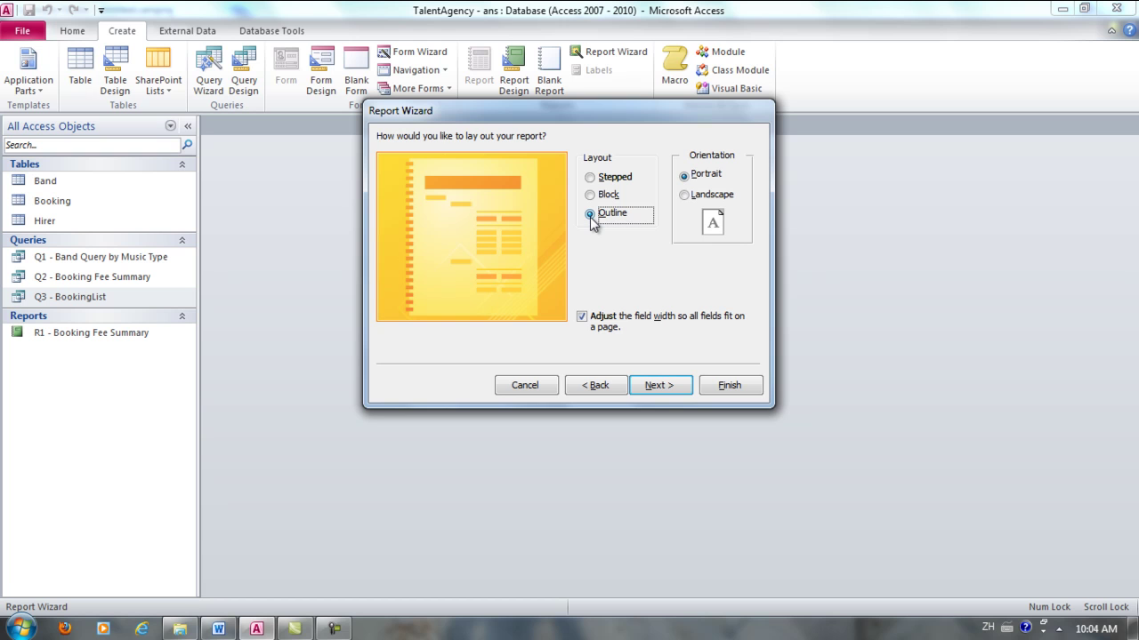
click(684, 196)
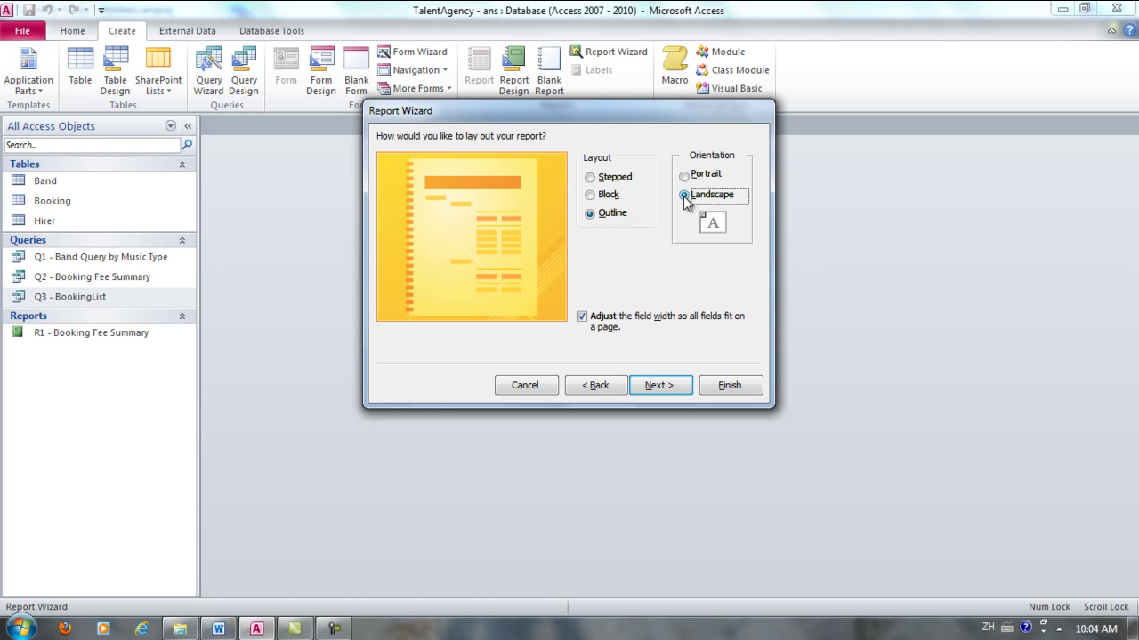
click(668, 388)
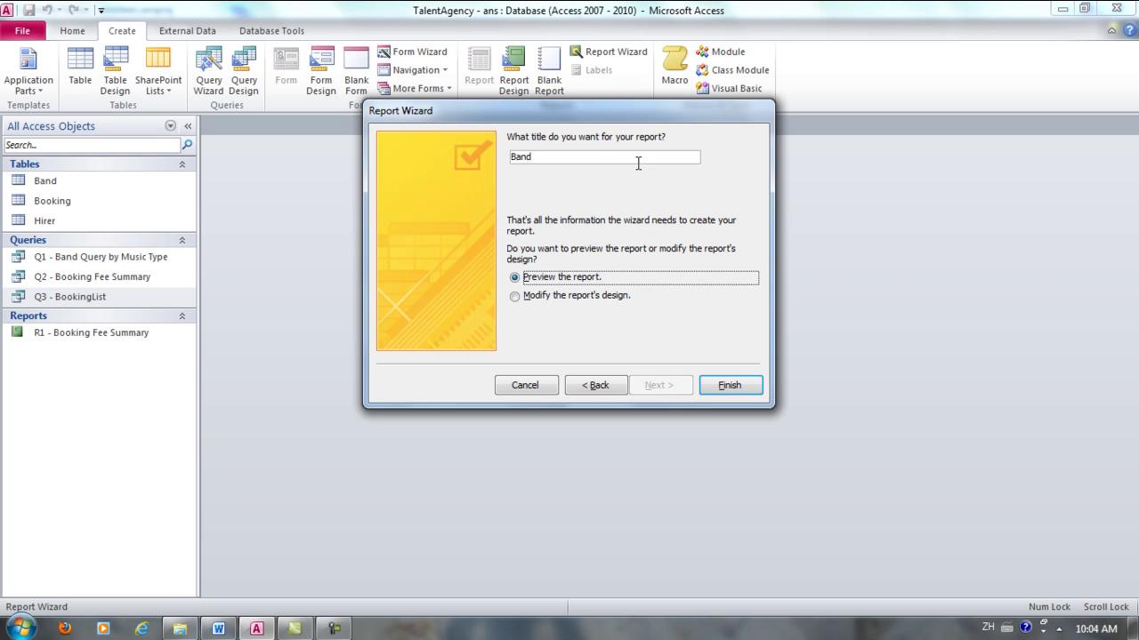
Title the report "R2 - Band Performance Report" and finish the wizard with the report previewed
drag(619, 164, 495, 158)
text(R2 - Band)
key(BackSpace)
text(d Performance Repo)
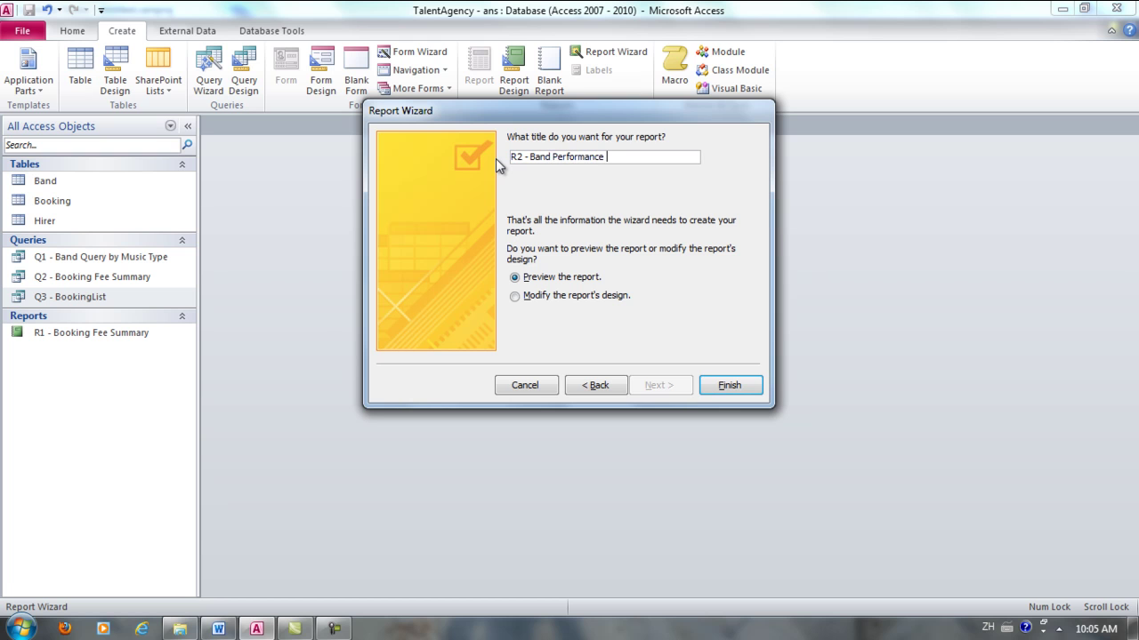
text(rt)
click(733, 385)
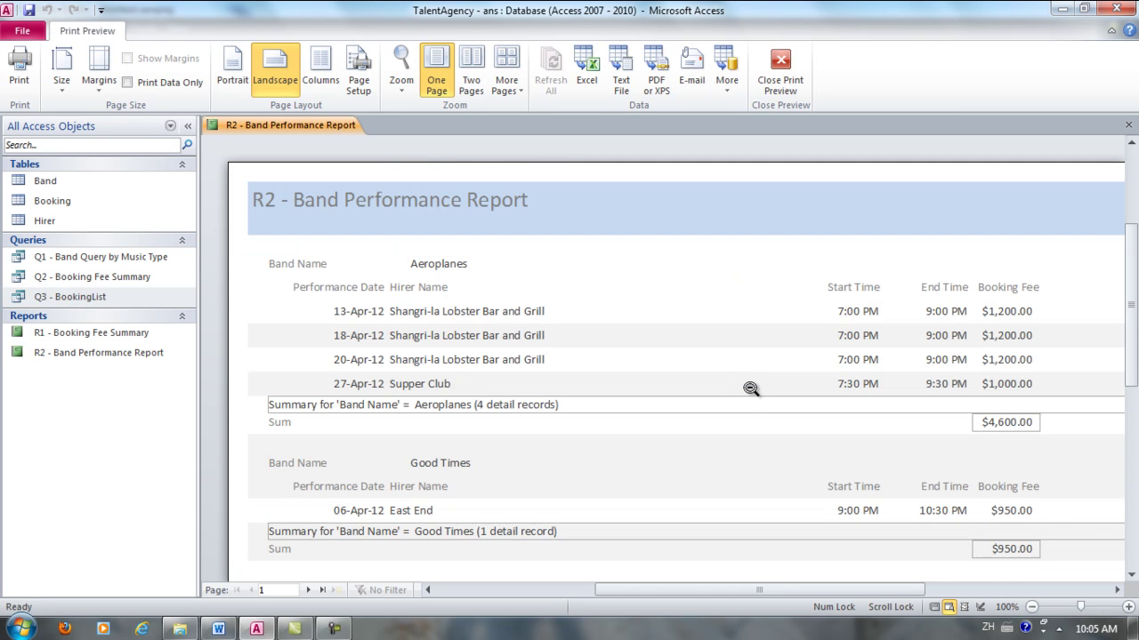
Close the print preview and change the report header title to "Talent Agency Band Performance Detail Report" in Design View
mouse_move(1130, 360)
mouse_down()
mouse_move(1136, 467)
mouse_move(1136, 347)
mouse_up()
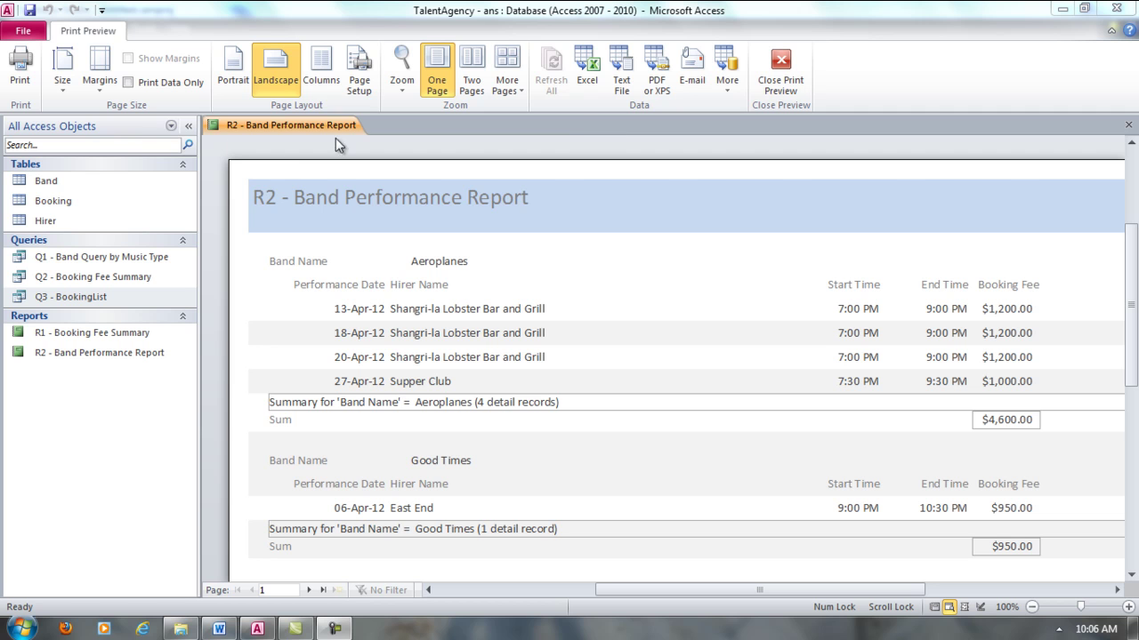
click(779, 80)
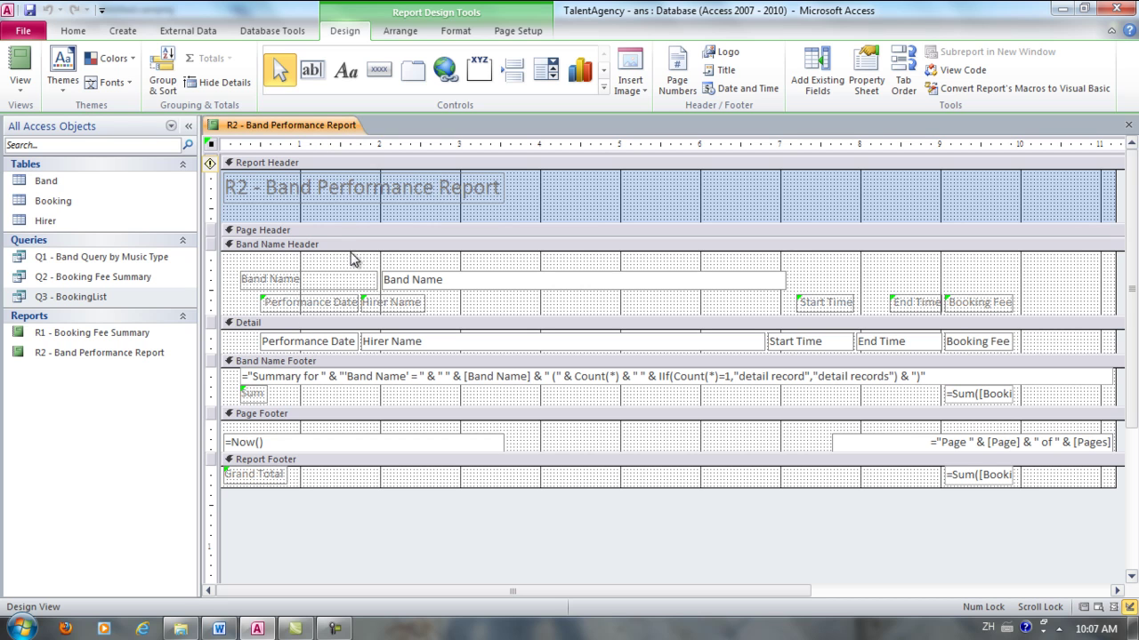
click(343, 180)
click(286, 190)
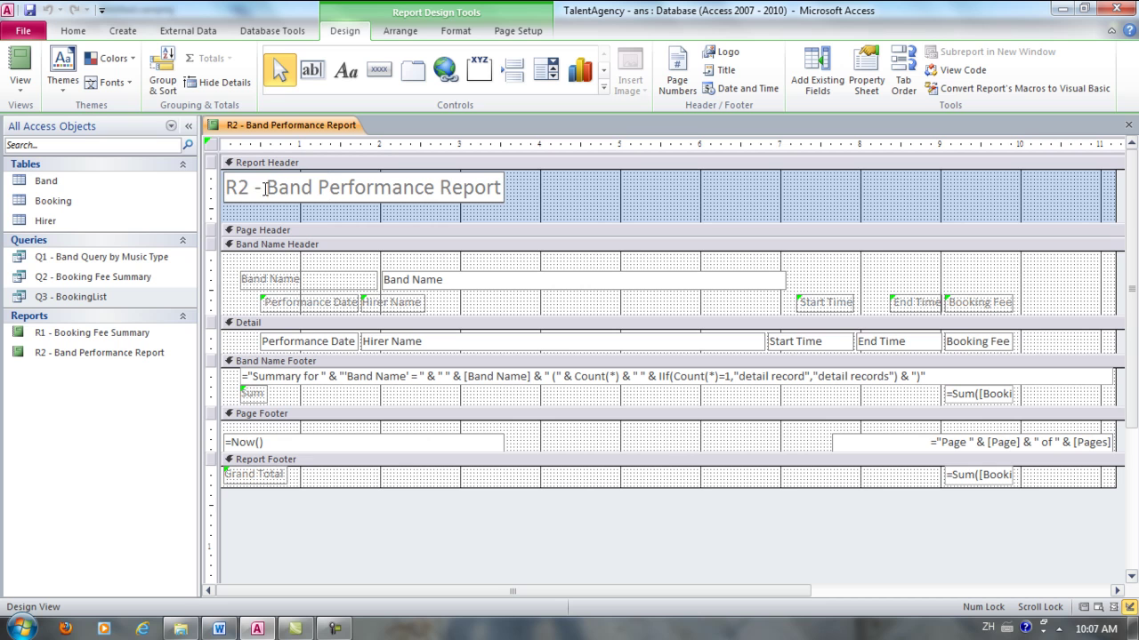
drag(265, 190, 223, 191)
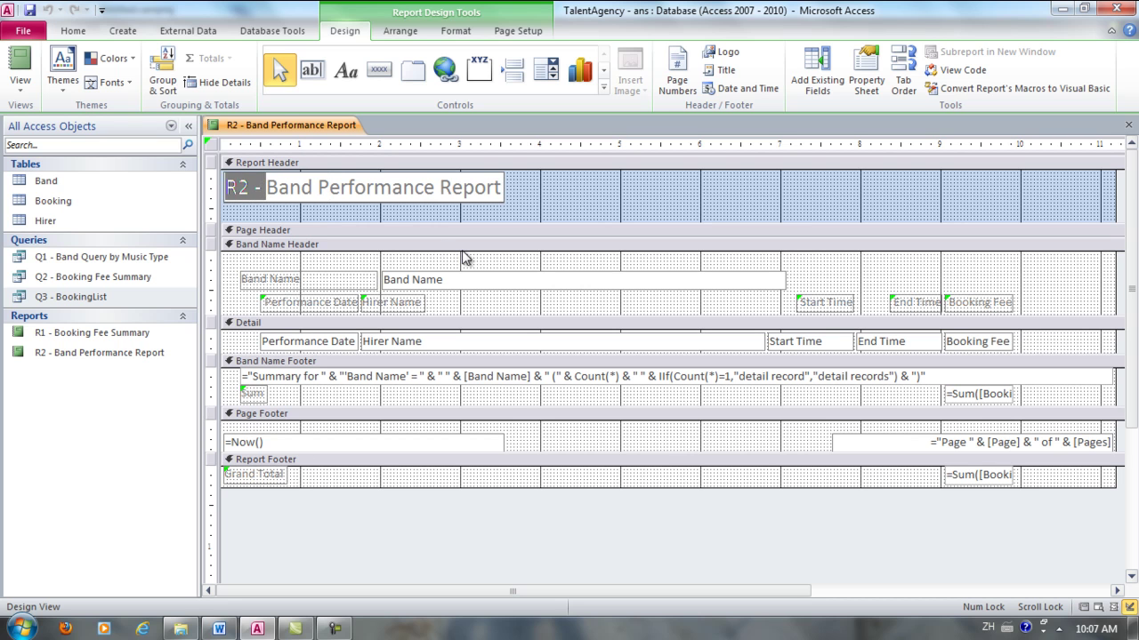
text(Talent Agency)
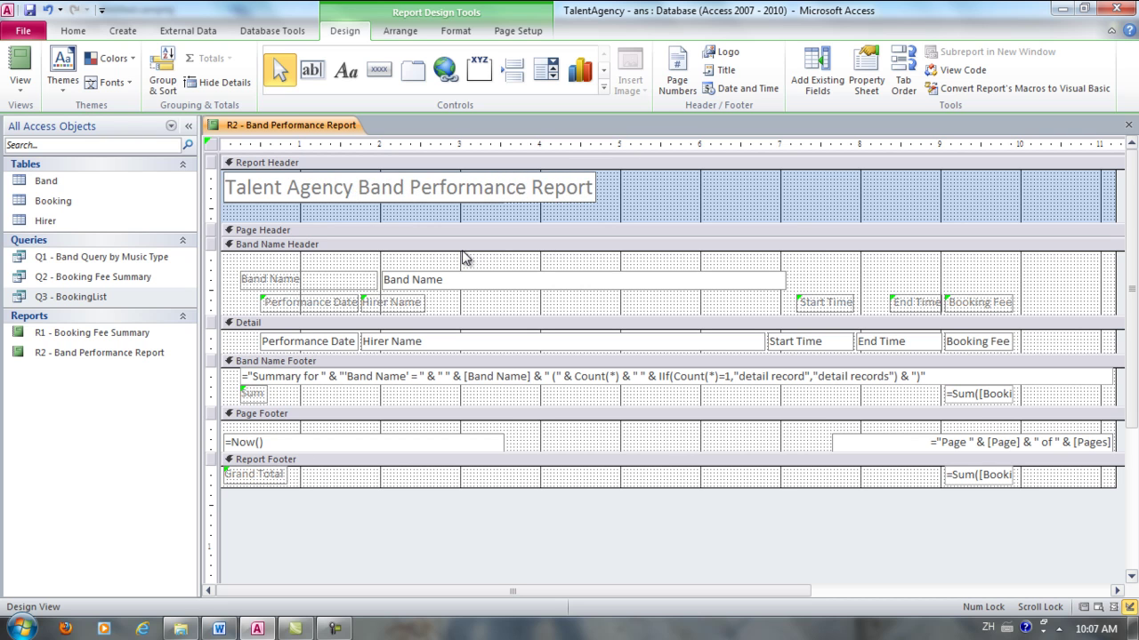
click(531, 189)
text(Detail)
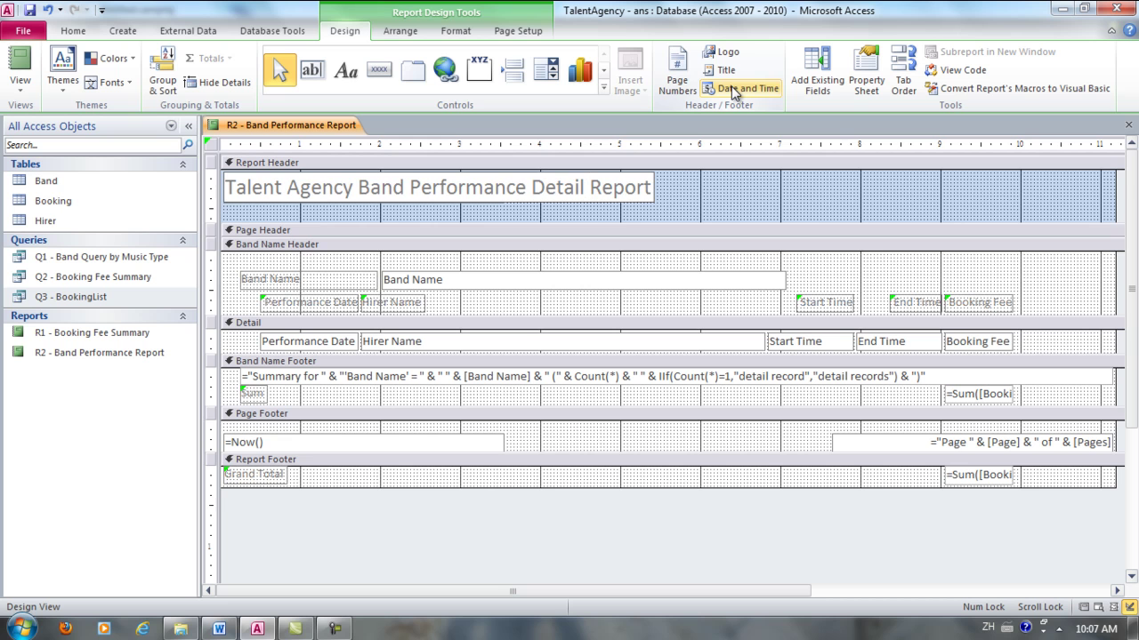
click(774, 195)
Format the report header title as bold at size 24 and enlarge its label to about the 7 mark on the ruler
click(614, 189)
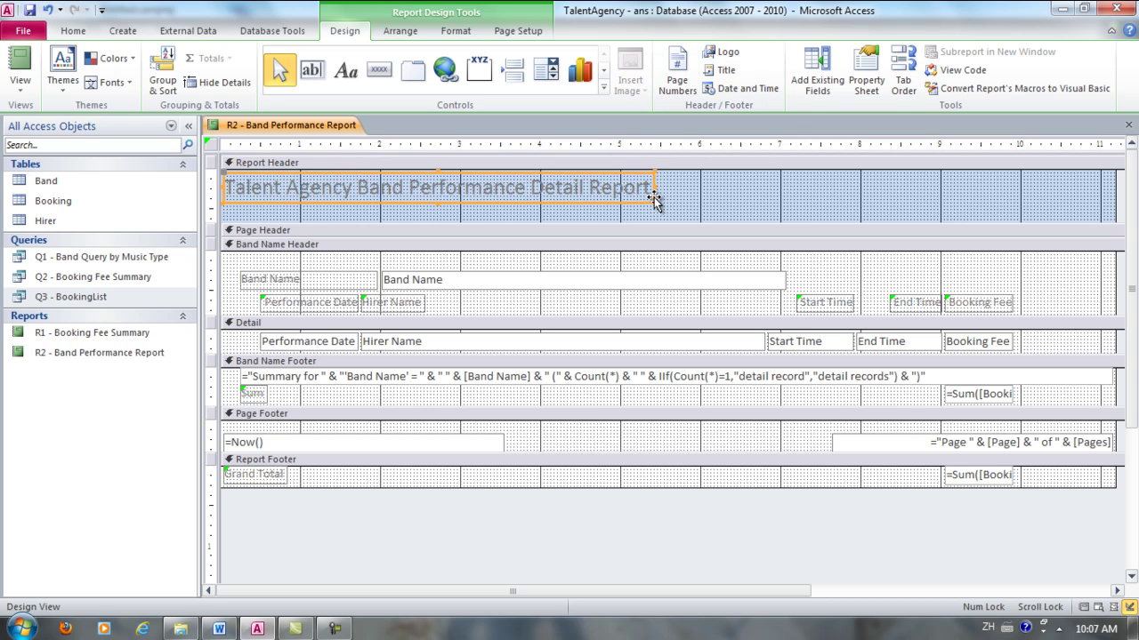
drag(654, 201, 746, 211)
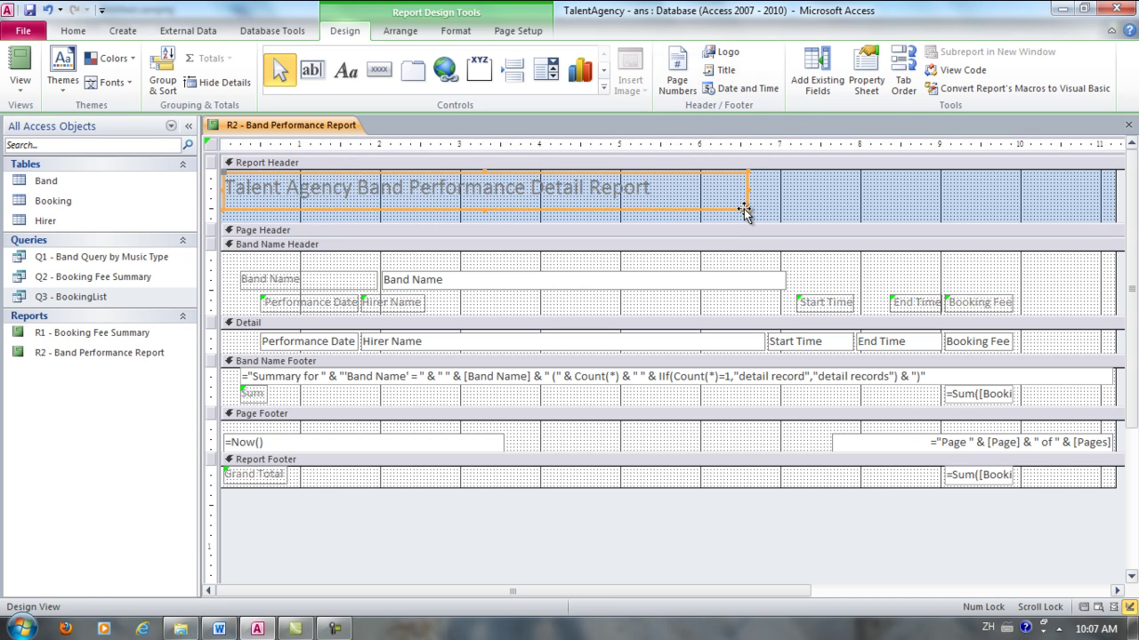
click(69, 30)
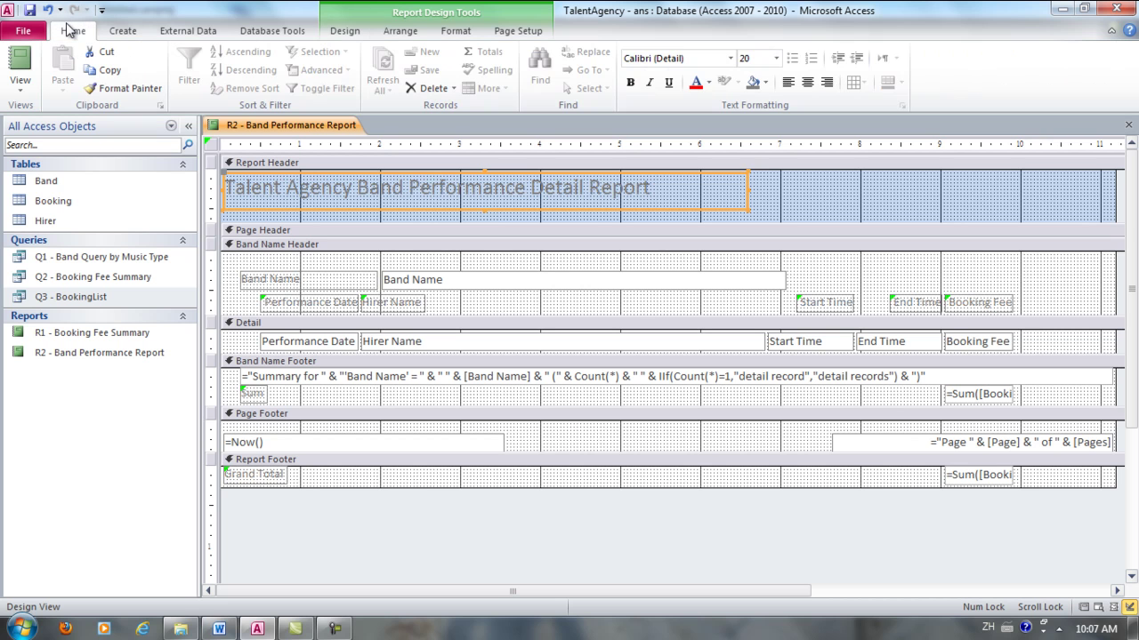
click(629, 82)
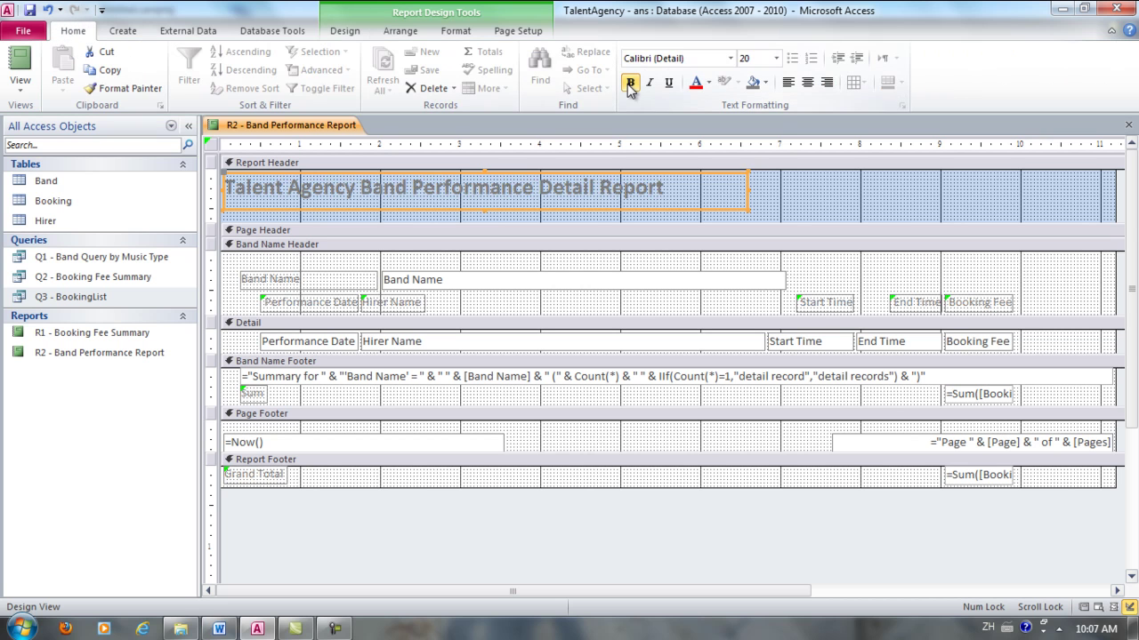
click(776, 58)
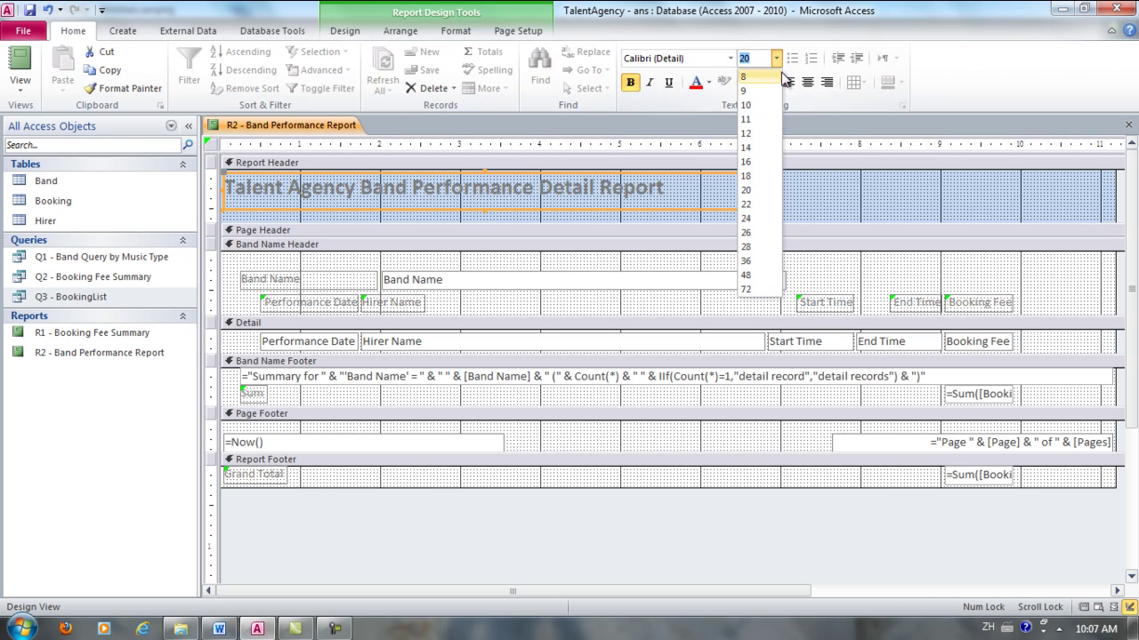
click(747, 218)
drag(750, 212, 788, 213)
click(847, 209)
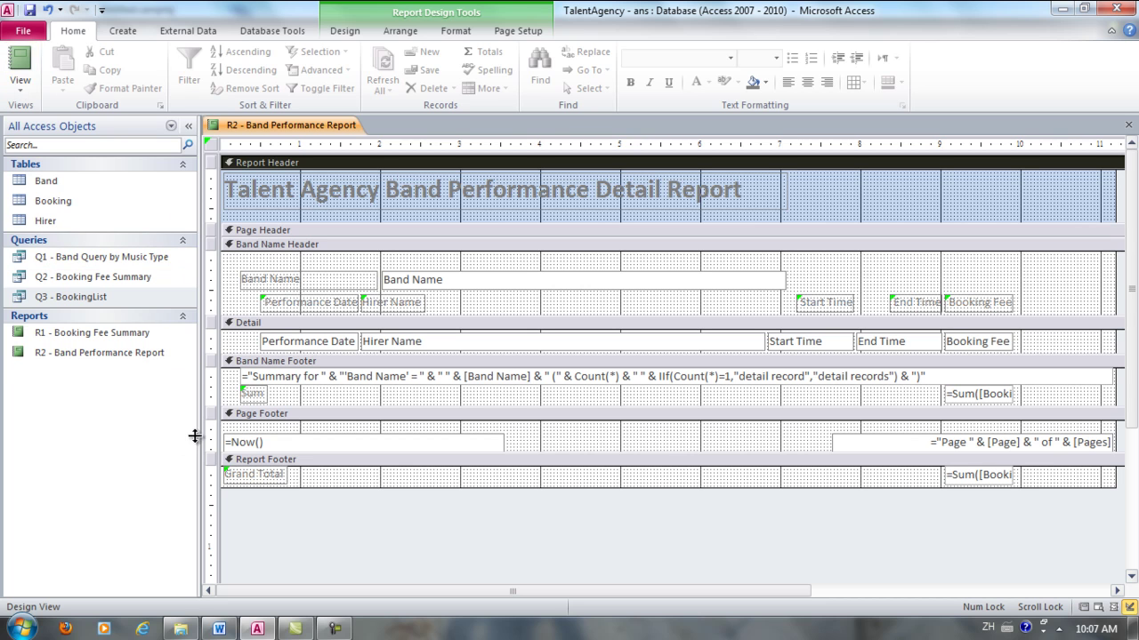
Change the Sum label in the Band Name Footer to "Total" and widen it to about the 0.9 mark on the ruler
click(254, 397)
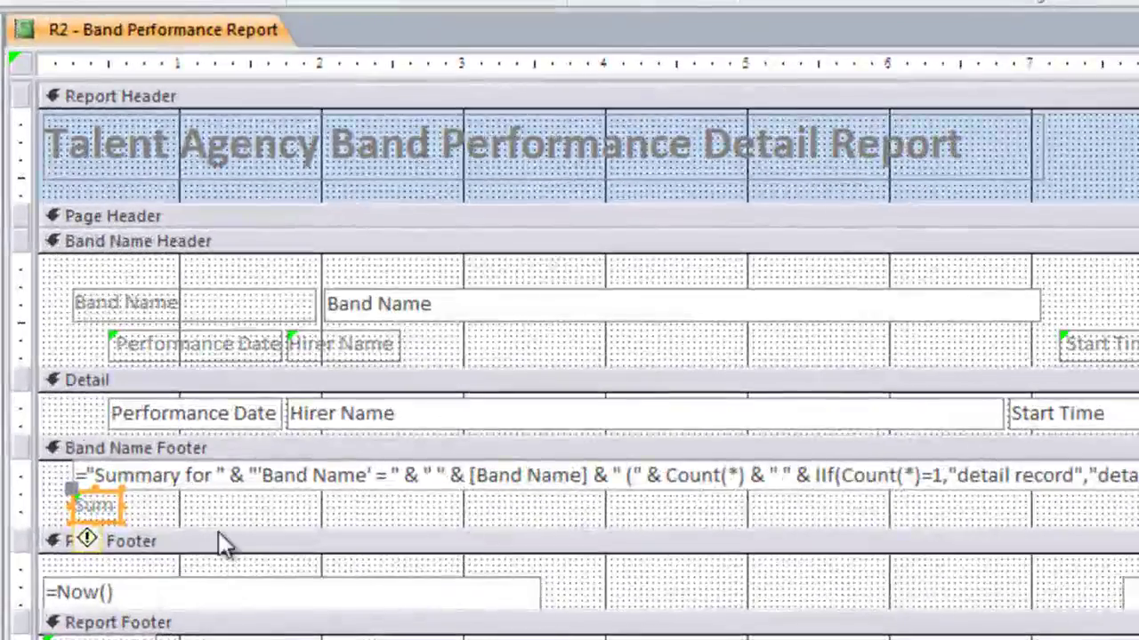
click(94, 505)
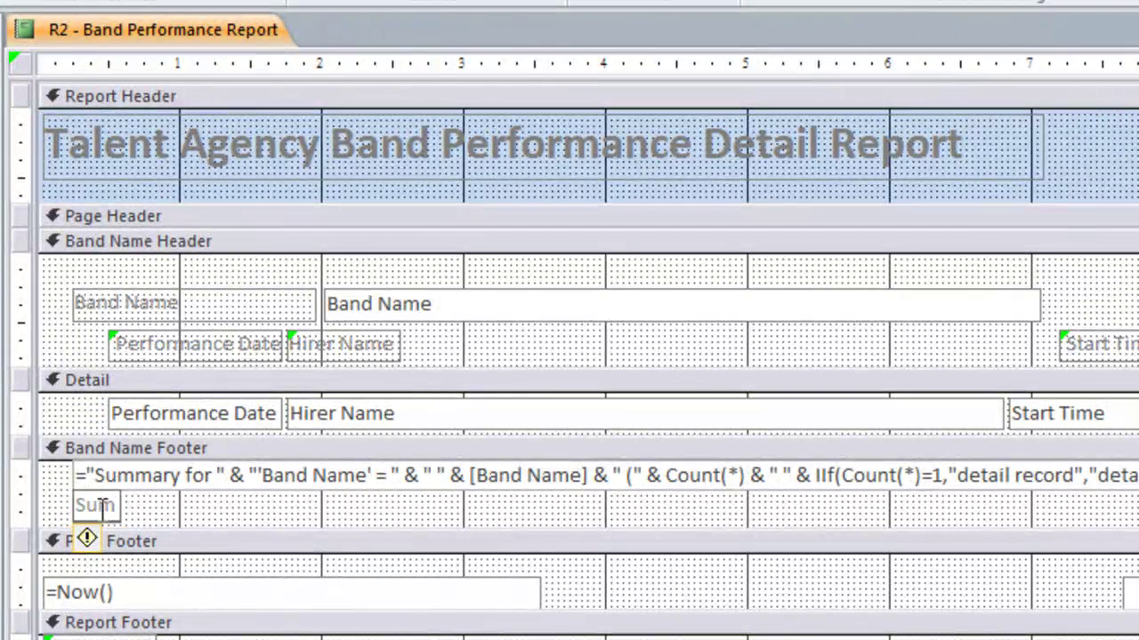
drag(74, 505, 104, 498)
text(Total)
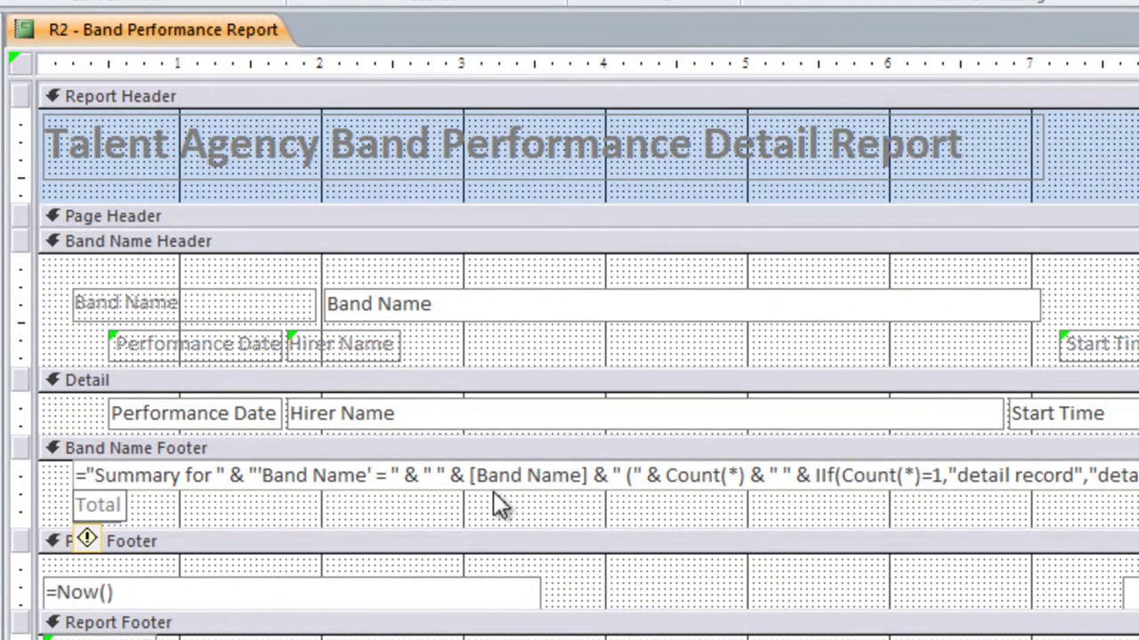
click(483, 515)
click(107, 505)
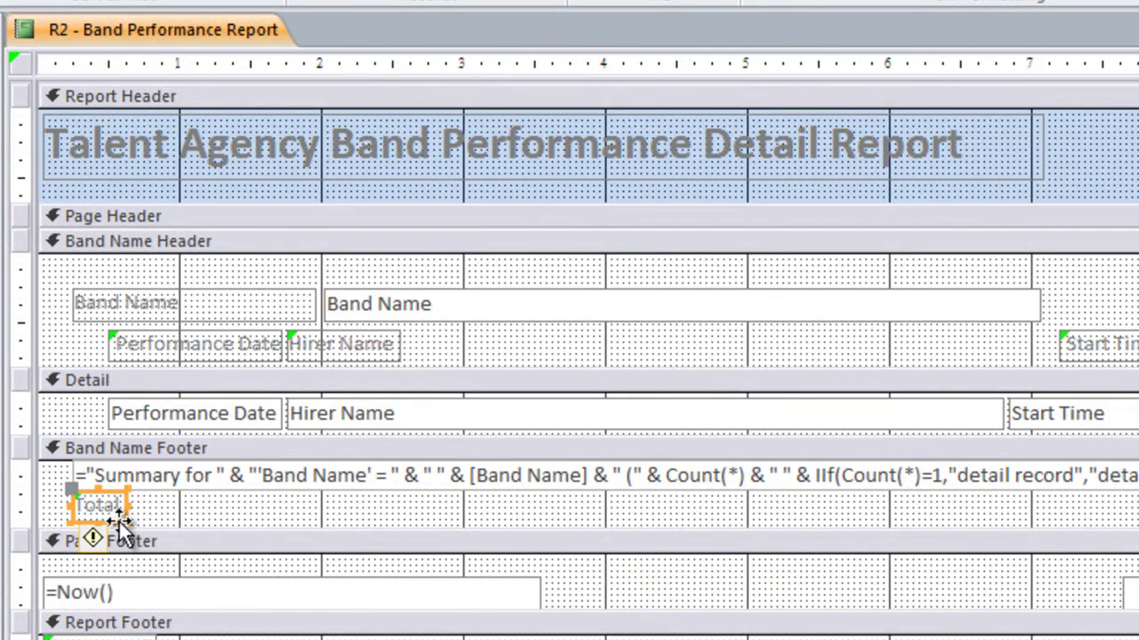
drag(127, 507, 160, 514)
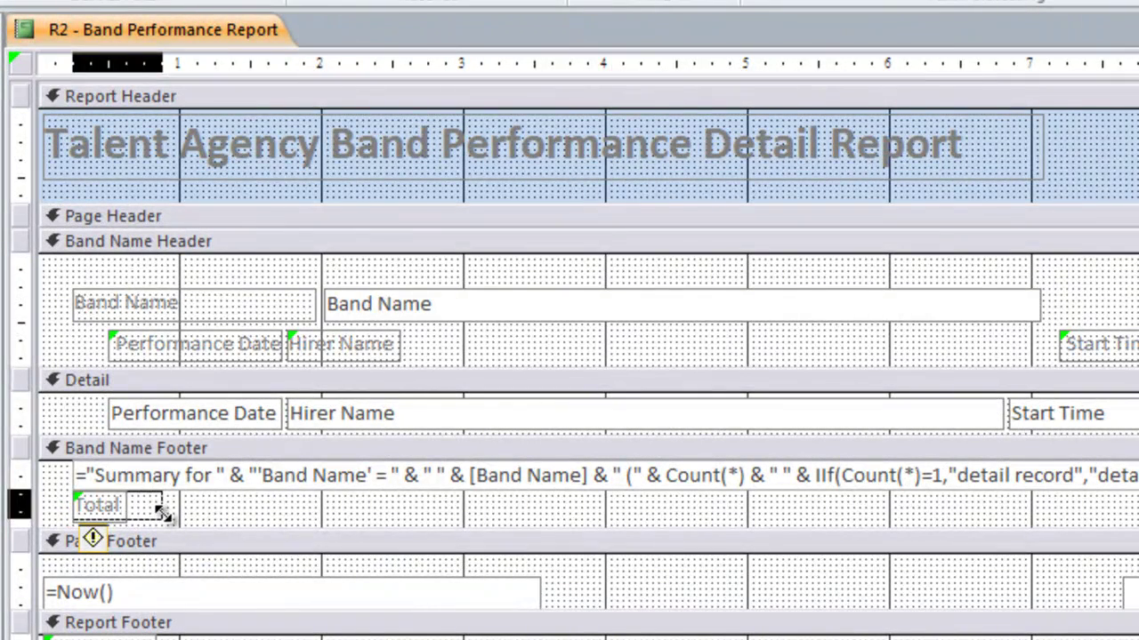
Check the Band Name Footer's summary line in Report View, then return to Design View
click(312, 475)
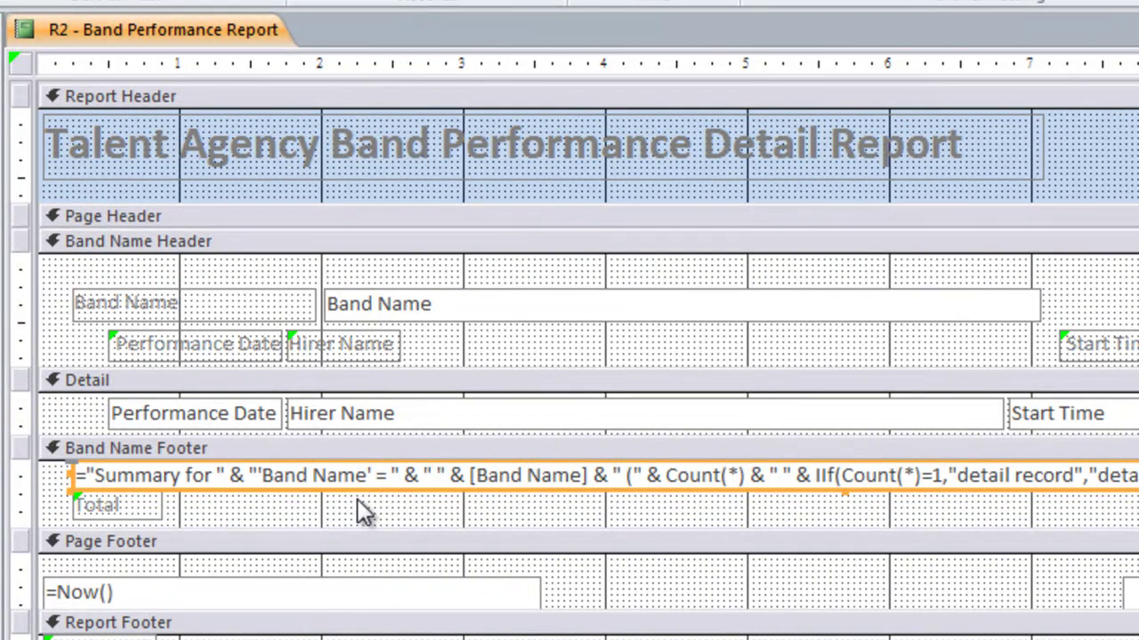
right_click(190, 32)
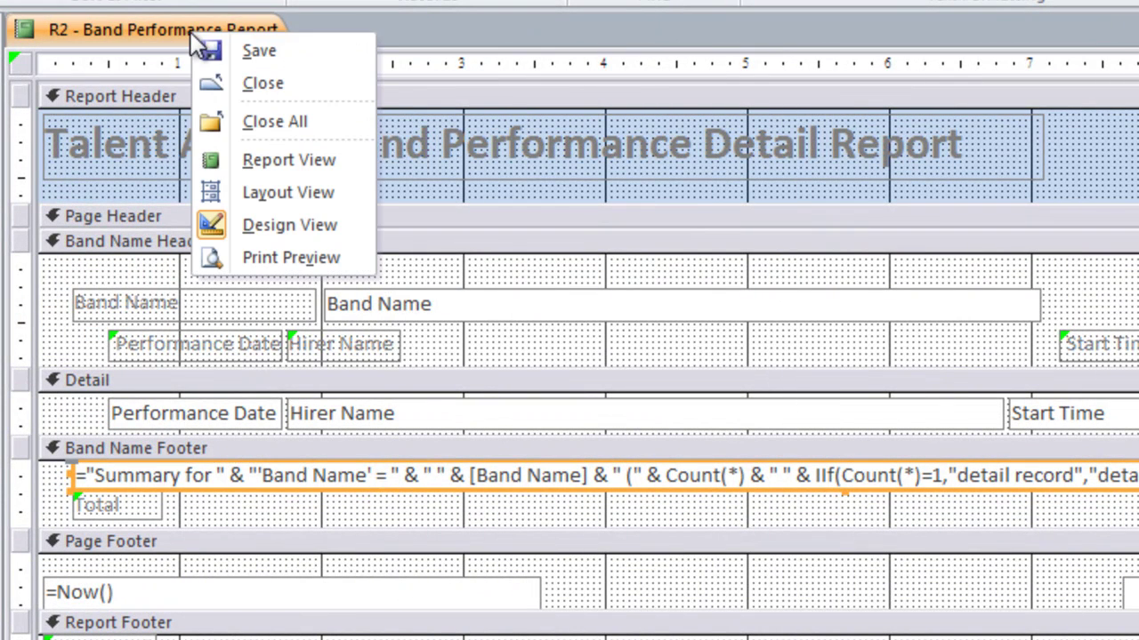
click(276, 158)
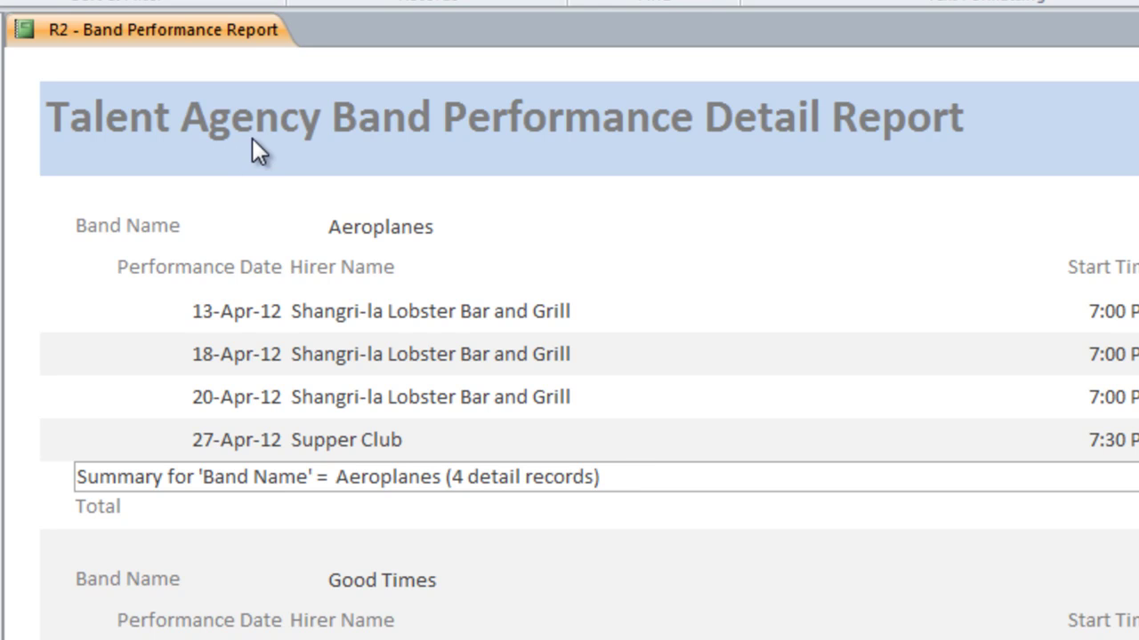
right_click(204, 27)
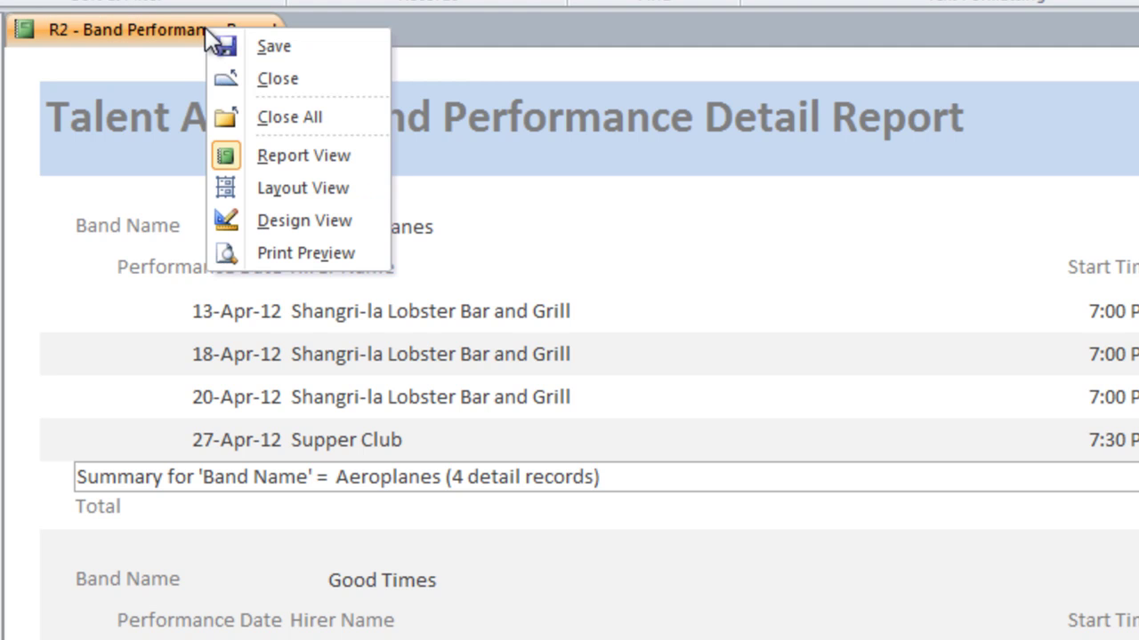
click(303, 224)
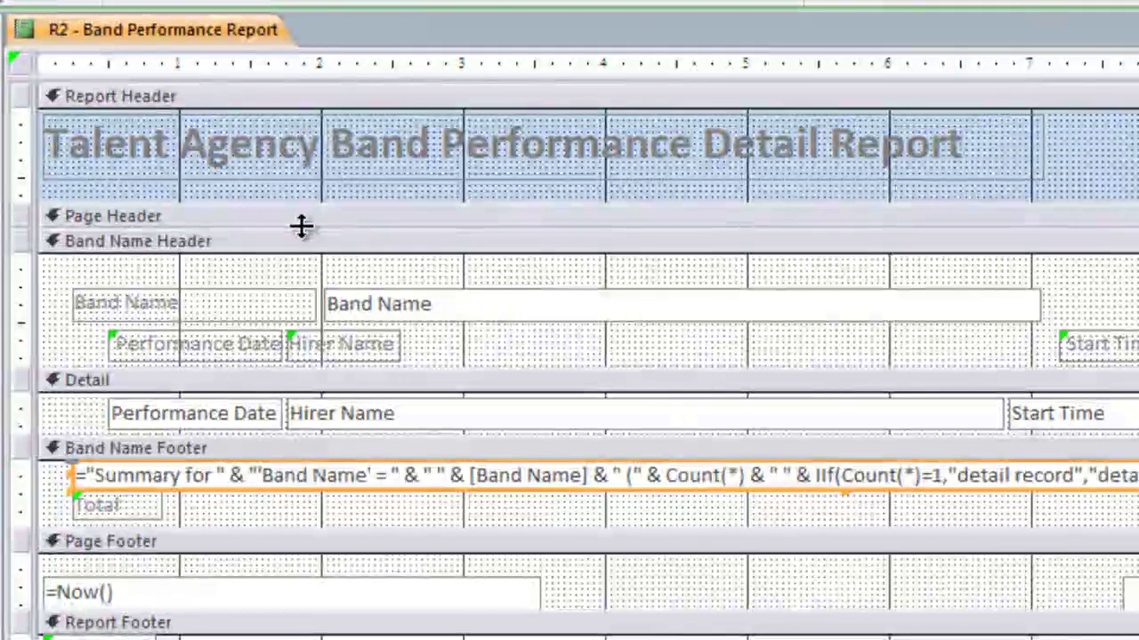
Replace the summary expression's opening part, through [Band Name], with the text "Total Bookings: " and its closing quotation mark
click(154, 474)
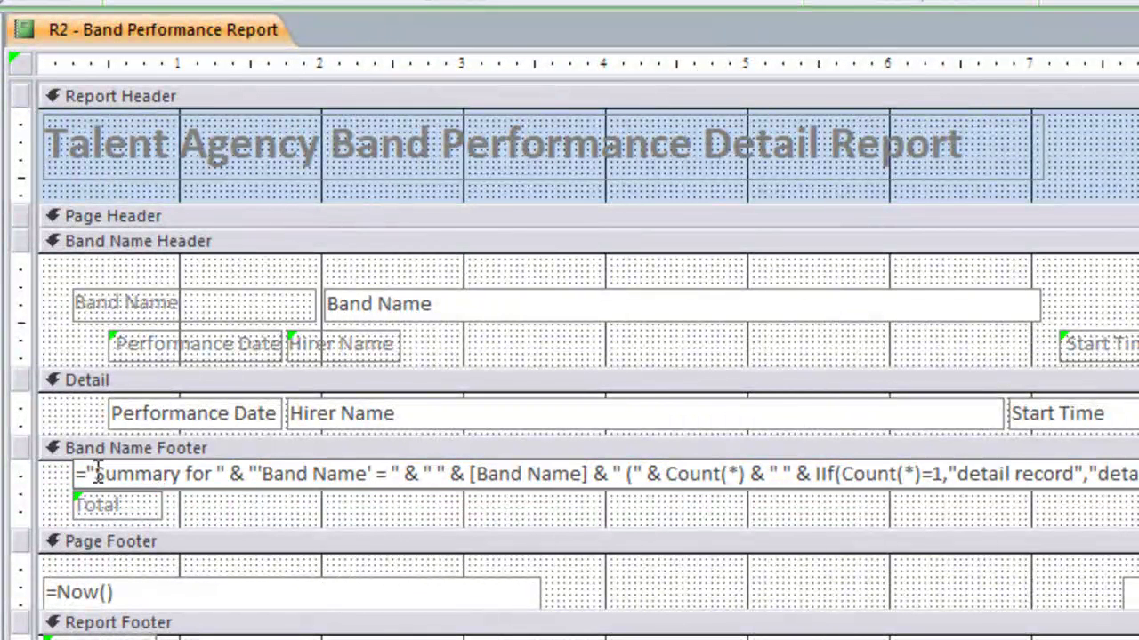
drag(94, 473, 587, 466)
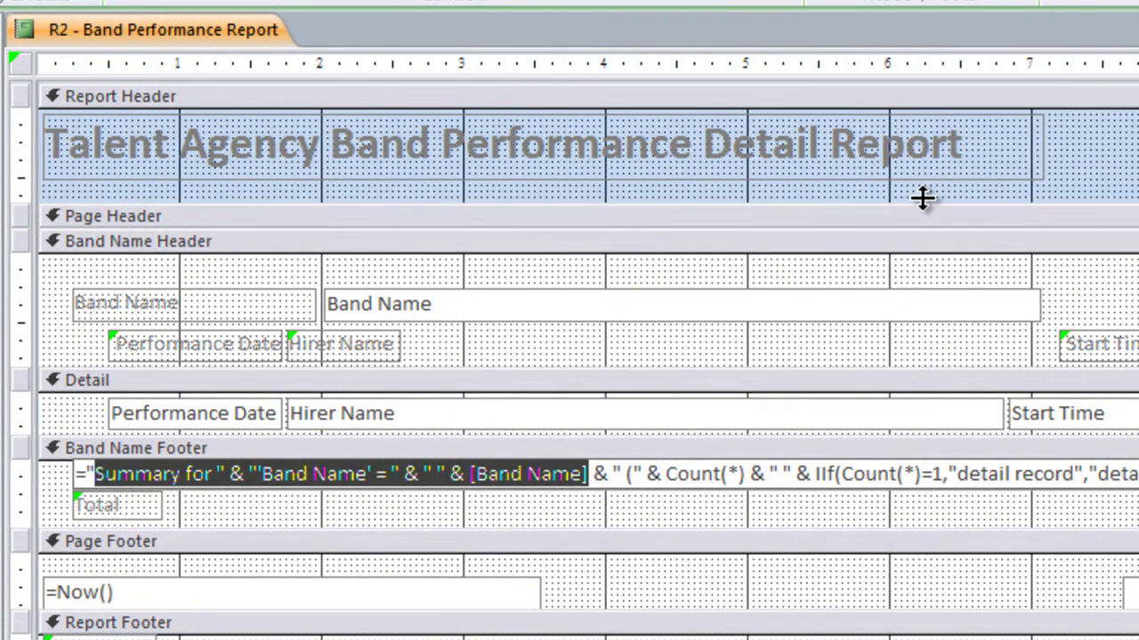
key(Delete)
text(Total Bookings: )
text(") & ")
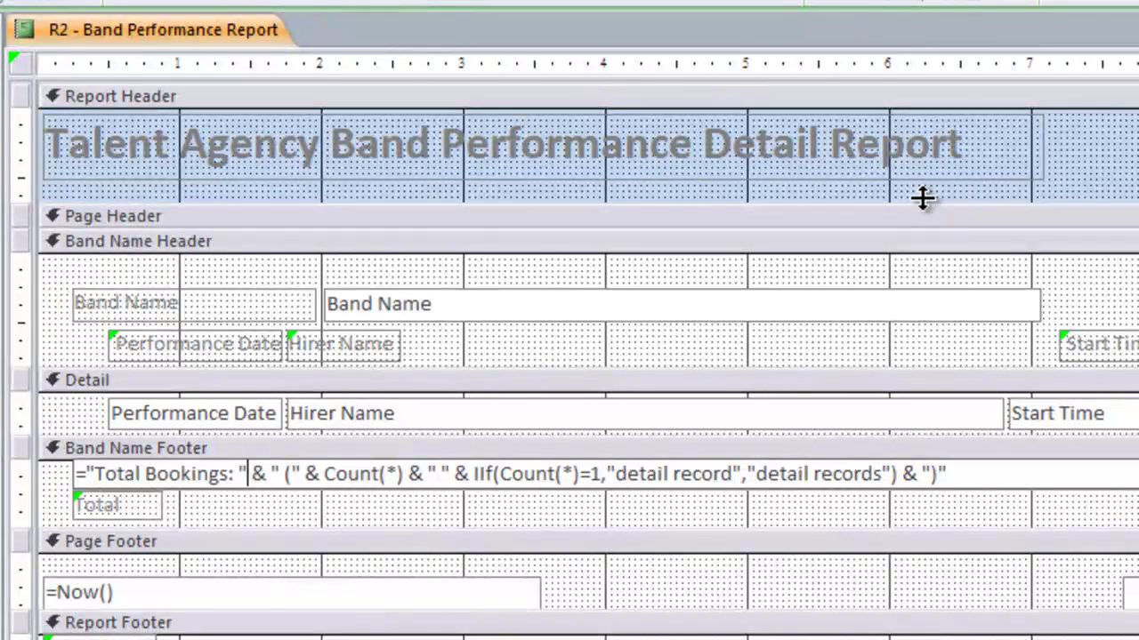
Remove the opening parenthesis string before Count(*) so the expression joins "Total Bookings: " directly to Count(*)
key(Right)
key(Right)
key(Right)
key(shift+Right)
key(shift+Right)
key(shift+Right)
key(shift+Right)
key(shift+Right)
key(shift+Right)
key(shift+Right)
key(Delete)
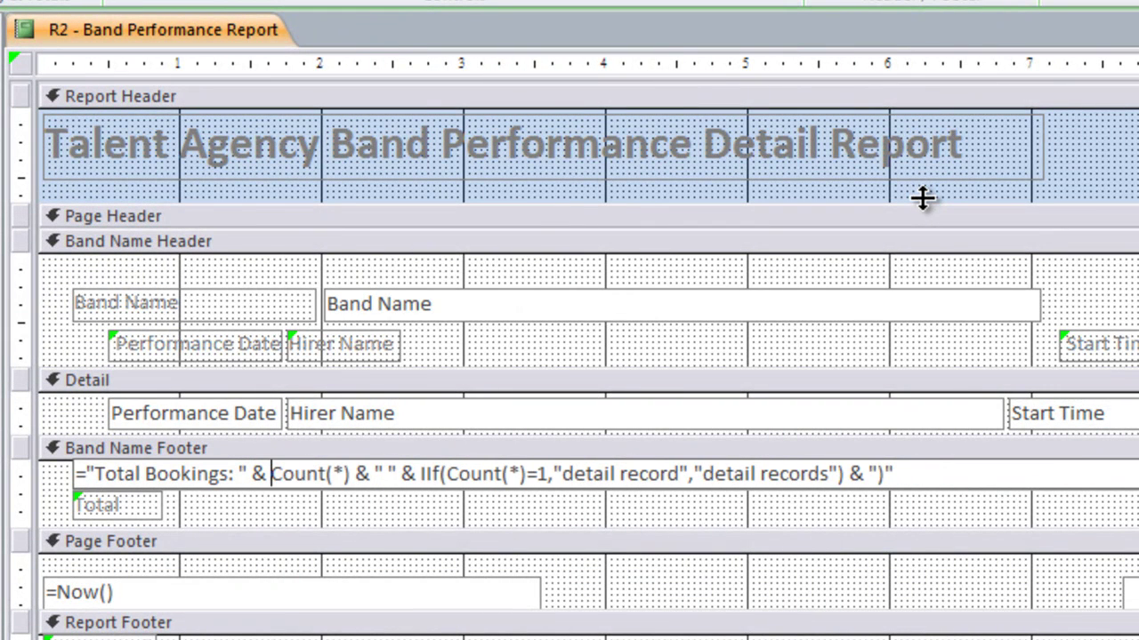
Delete everything after Count(*) in the summary expression, leaving ="Total Bookings: " & Count(*)
key(Right)
key(Right)
key(Right)
key(Right)
key(Right)
key(Right)
key(Right)
key(Right)
key(shift+Right)
key(shift+Right)
key(shift+Right)
key(shift+Right)
key(shift+Right)
key(shift+Right)
key(shift+Right)
key(shift+Right)
key(shift+Right)
key(shift+Right)
key(shift+Right)
key(shift+Right)
key(shift+Right)
key(shift+Right)
key(shift+Right)
key(shift+Right)
key(shift+Right)
key(shift+Right)
key(shift+Right)
key(shift+Right)
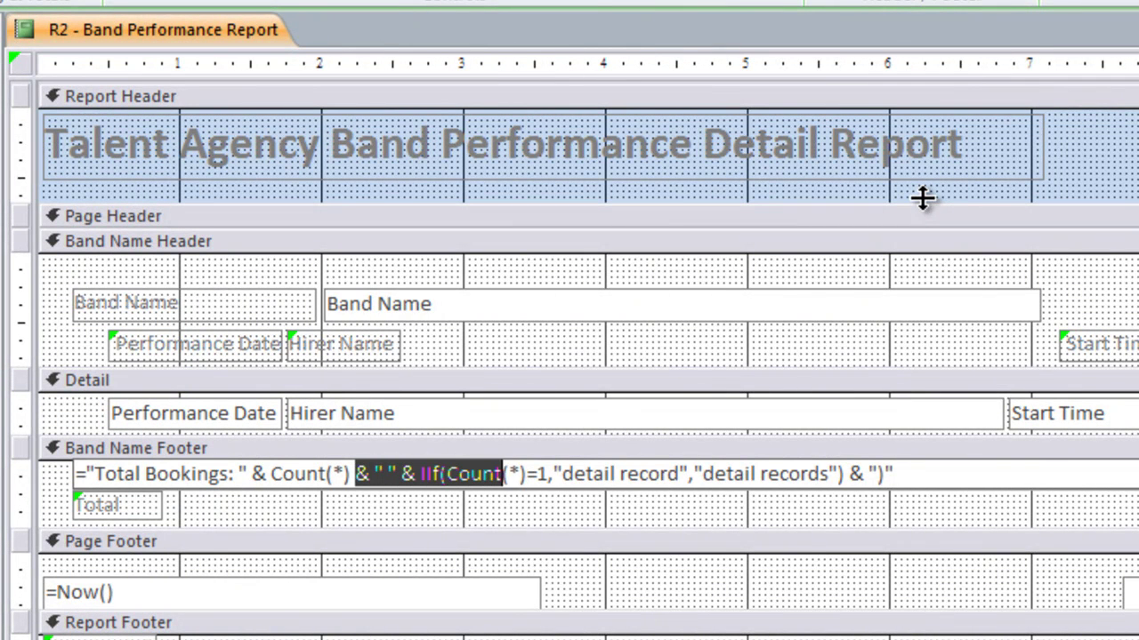
key(shift+Right)
key(shift+Right)
key(shift+Right)
key(shift+Right)
key(shift+Right)
key(shift+Right)
key(shift+Right)
key(shift+Right)
key(shift+Right)
key(shift+Right)
key(shift+Right)
key(shift+Right)
key(shift+Right)
key(shift+Right)
key(shift+Right)
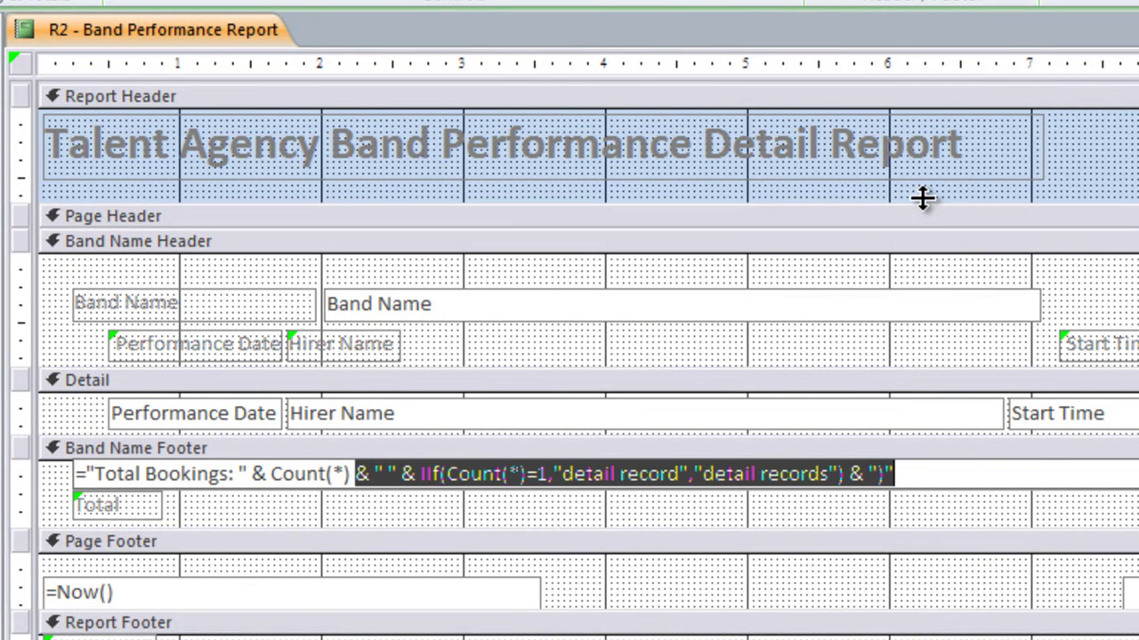
key(Delete)
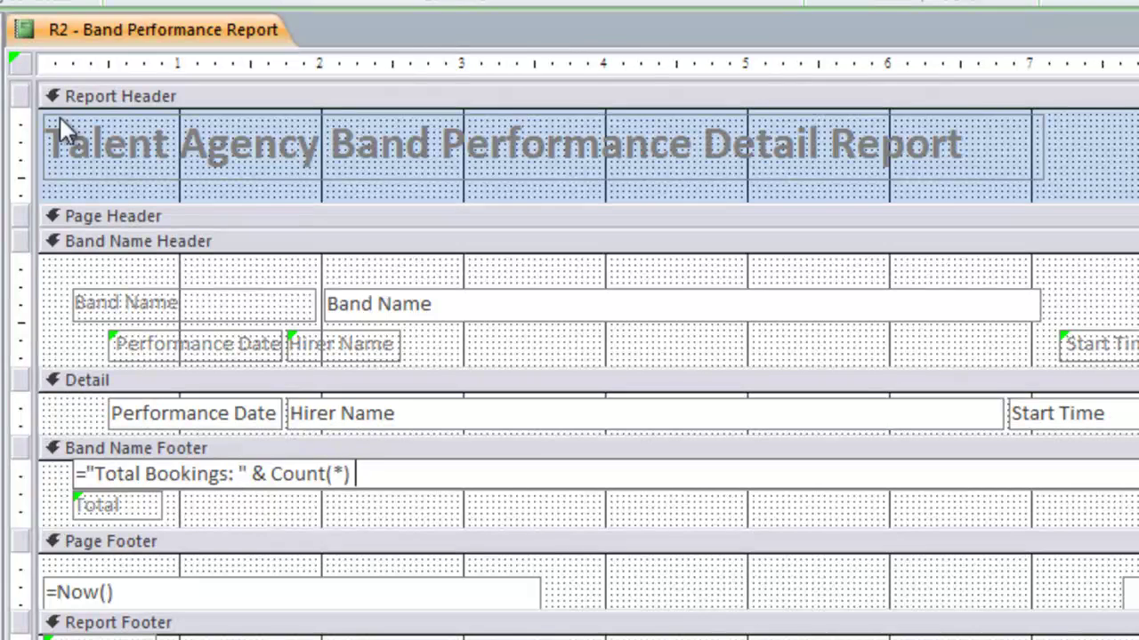
Check the Total Bookings line of each band in Report View
right_click(209, 24)
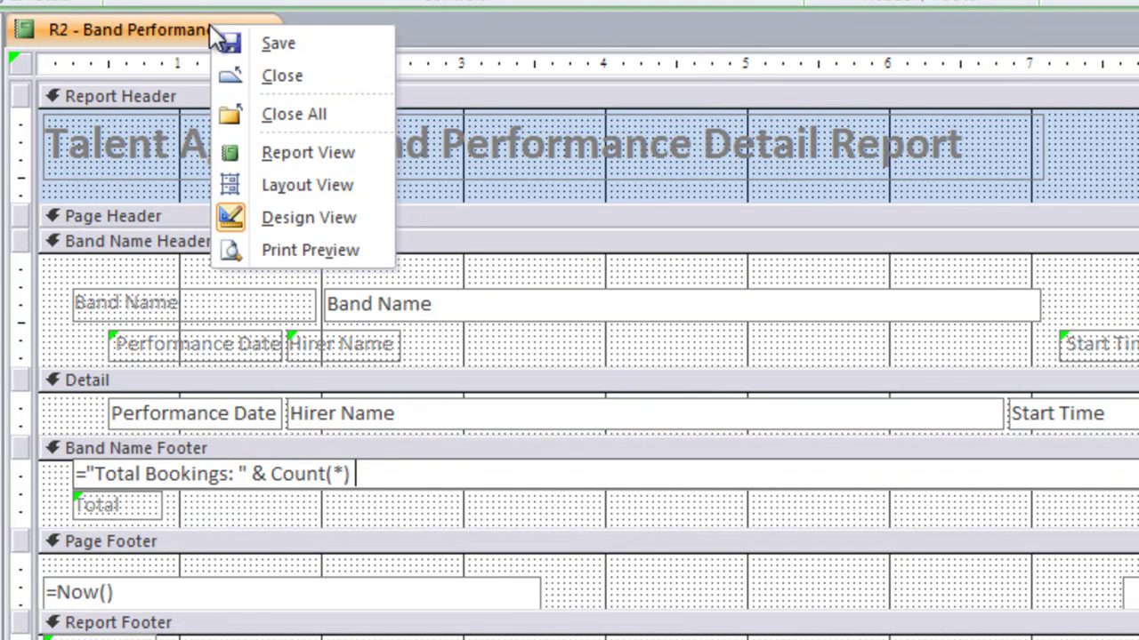
click(289, 153)
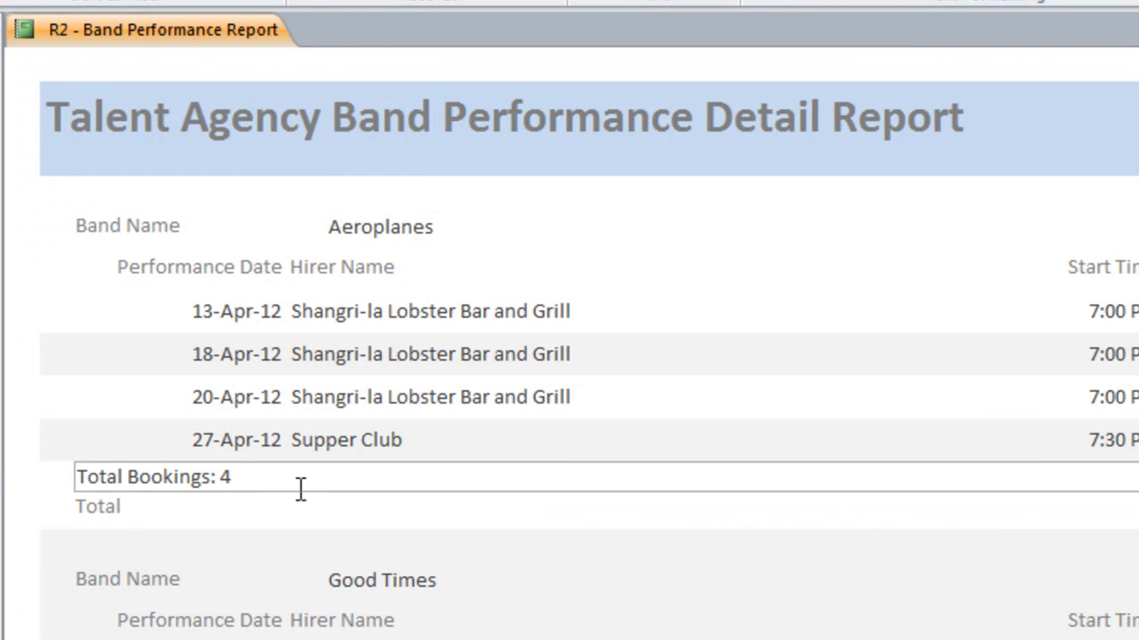
scroll(569, 342, down, 5)
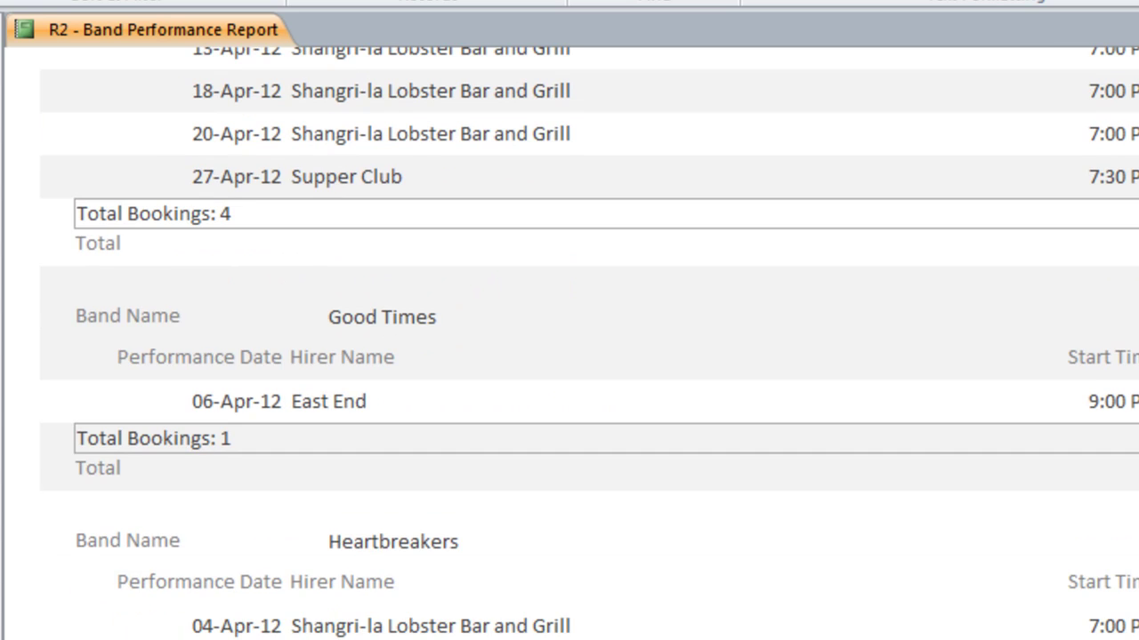
scroll(569, 343, down, 2)
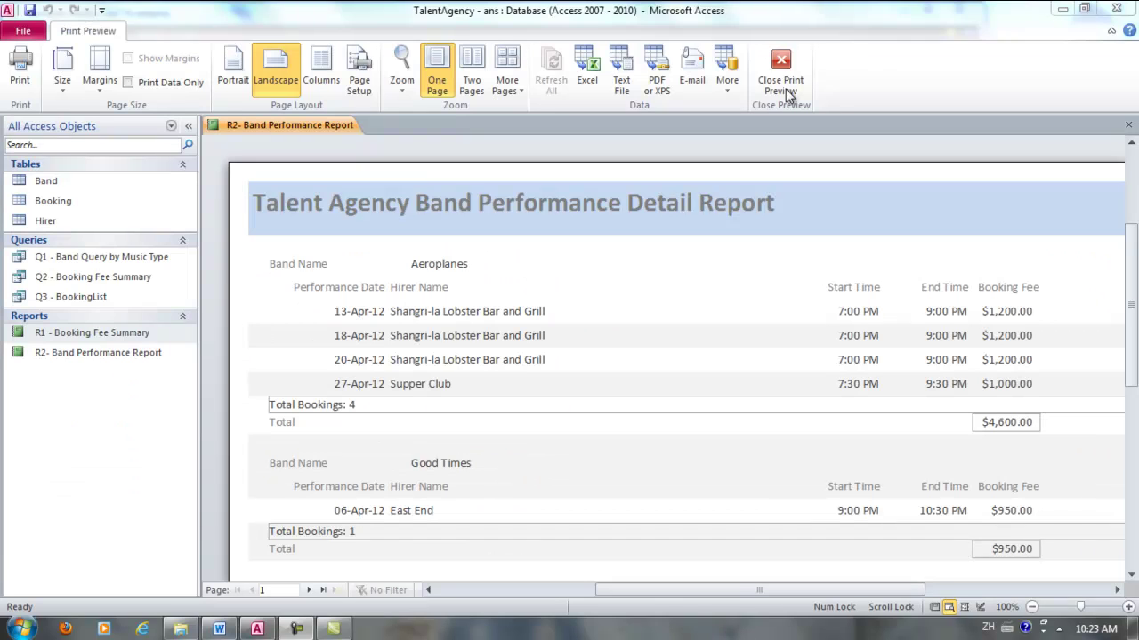
Examine the report in Print Preview page by page through page 8 to see whether its width fits the paper
click(785, 89)
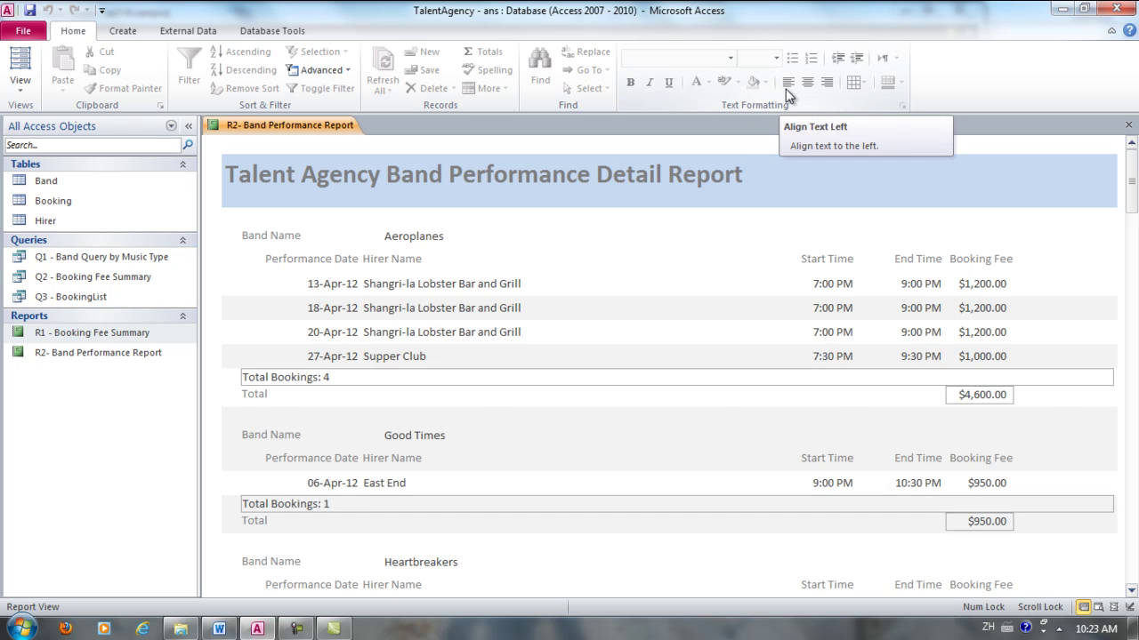
right_click(325, 131)
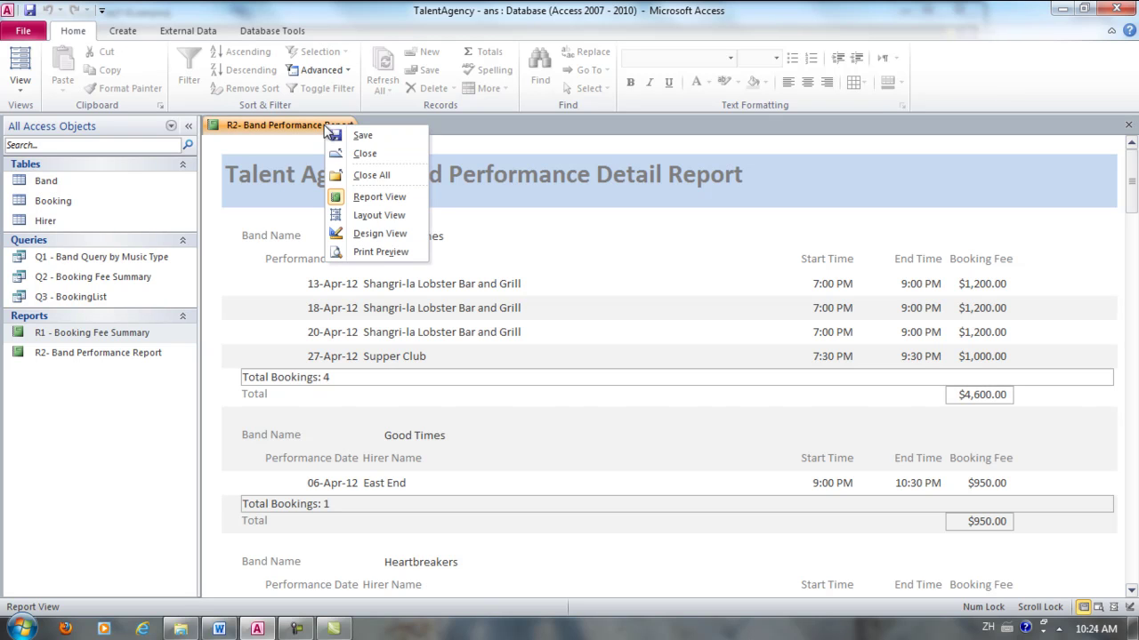
click(382, 253)
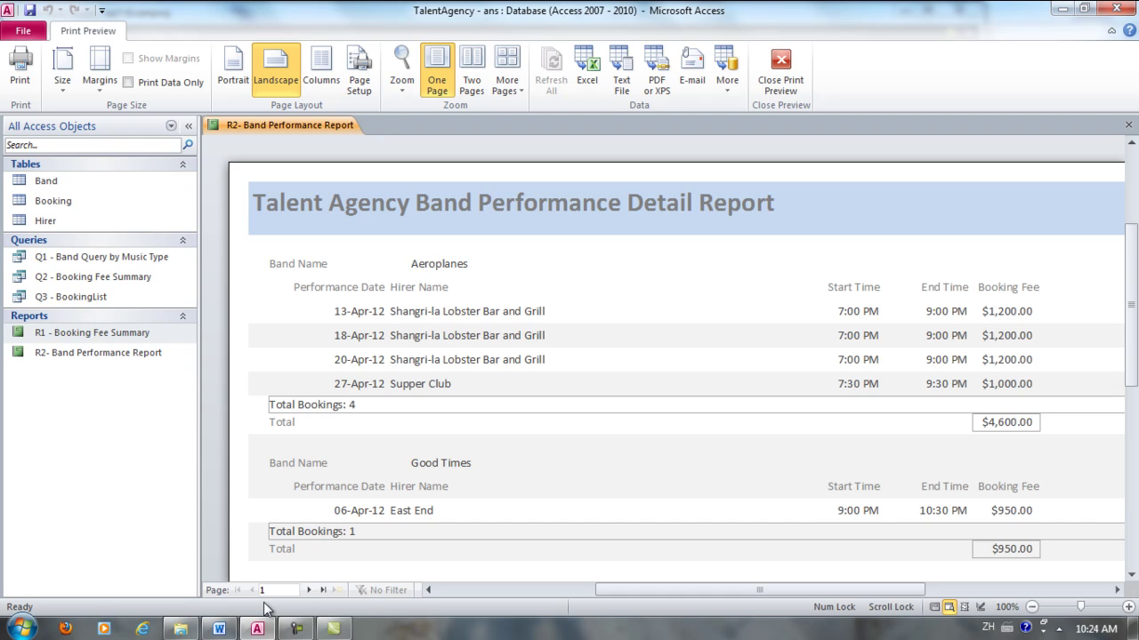
click(308, 590)
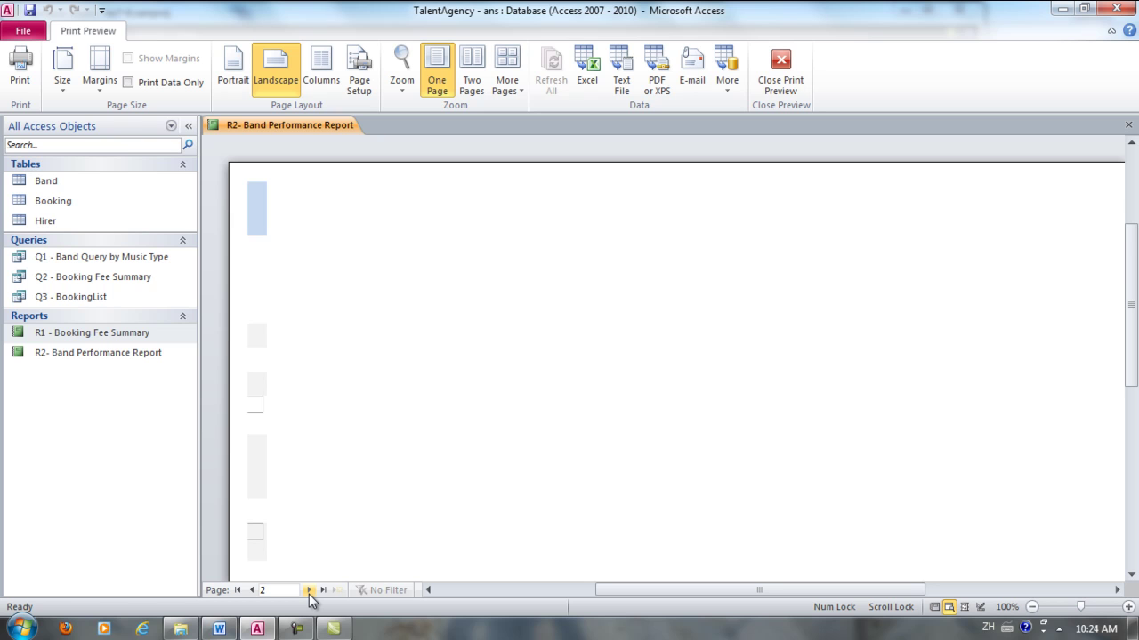
click(309, 590)
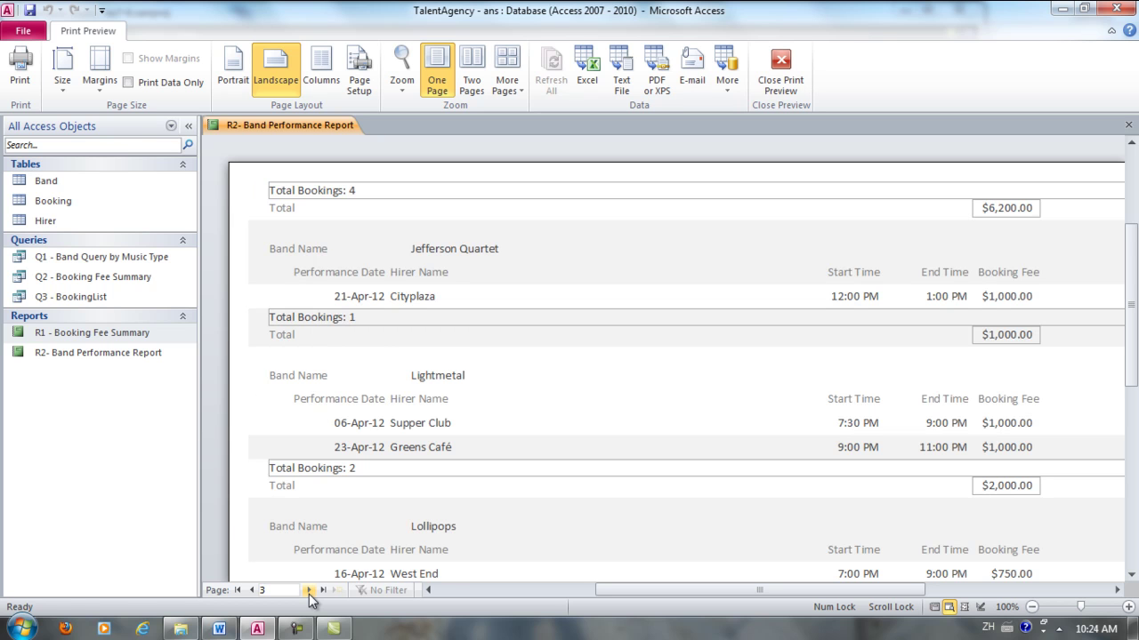
click(309, 590)
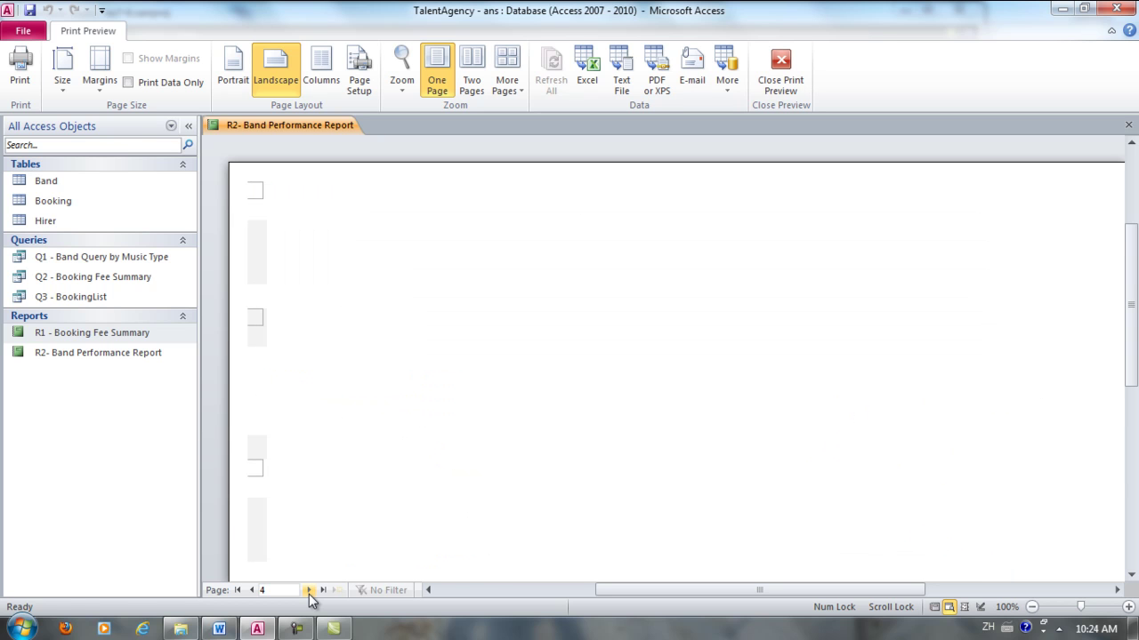
click(309, 591)
click(308, 590)
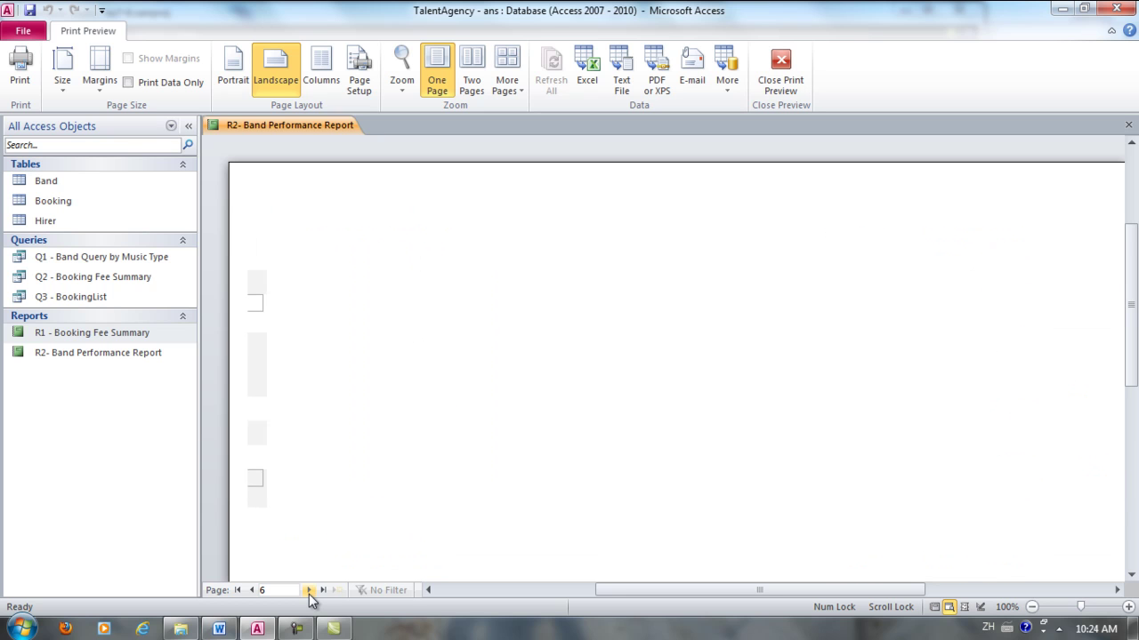
click(308, 591)
click(309, 590)
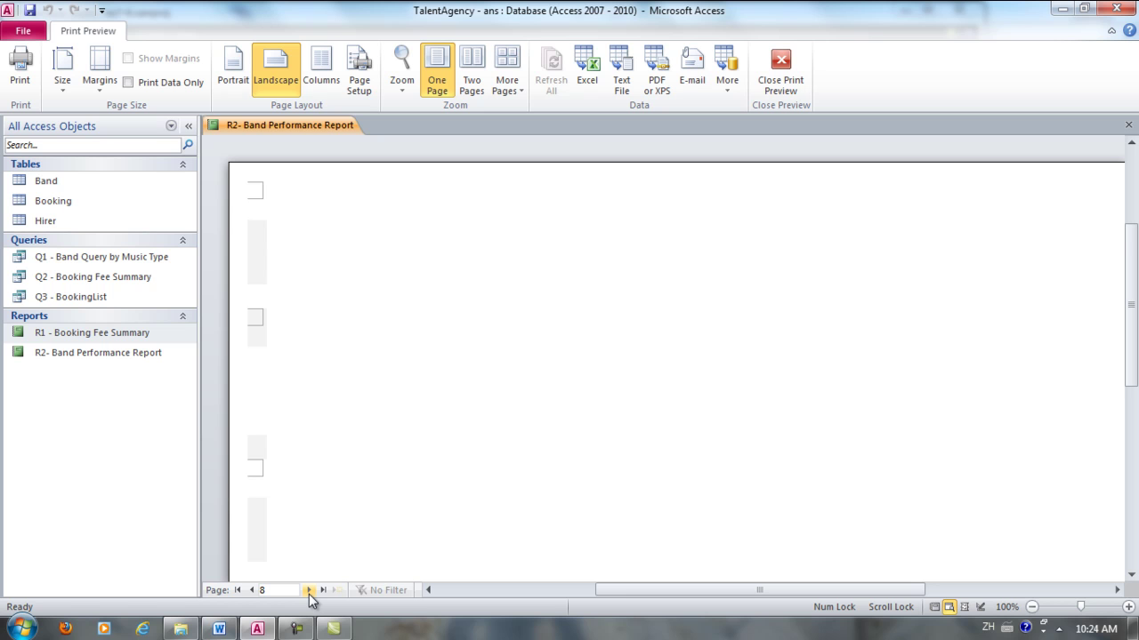
Return to Design View and shorten the Total Bookings text box so it ends at about the 9.9 mark on the ruler
right_click(343, 127)
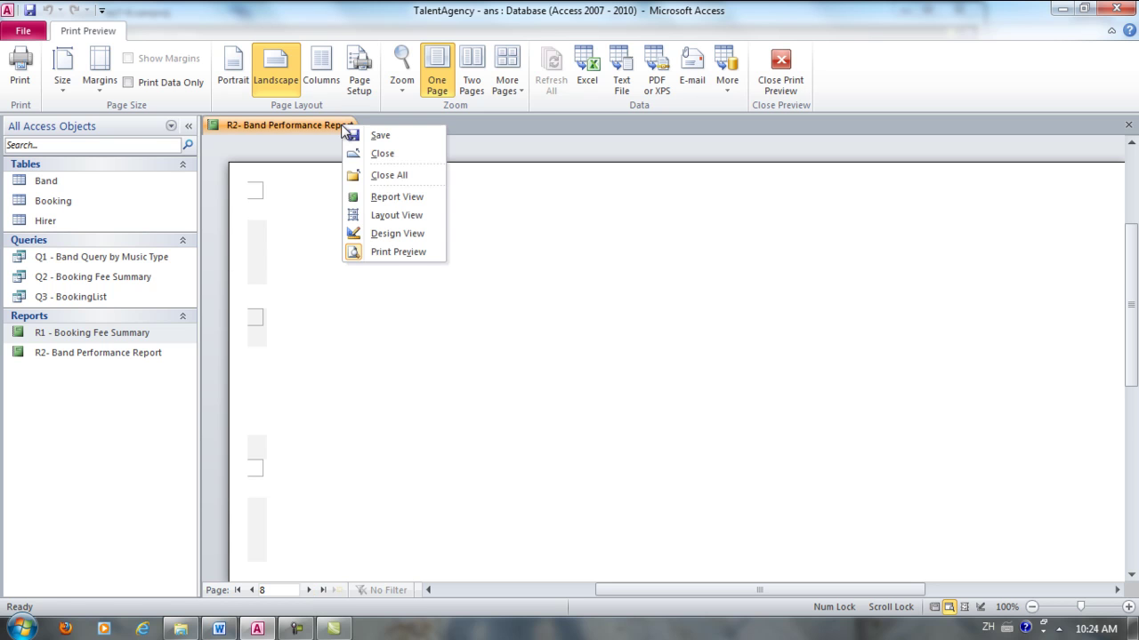
click(385, 233)
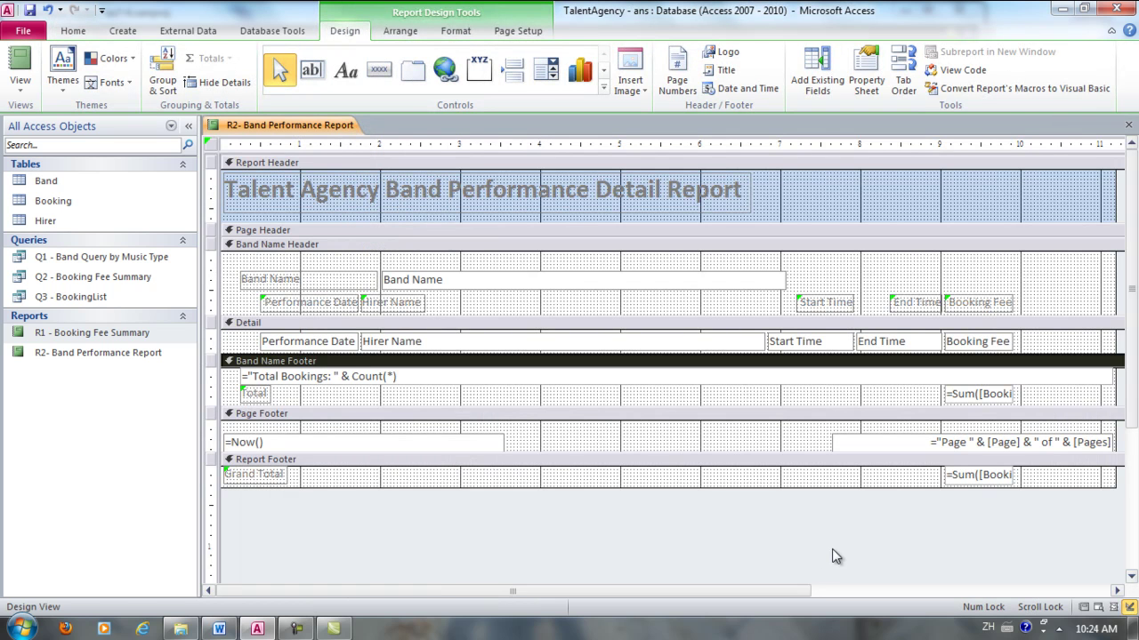
drag(794, 597, 995, 594)
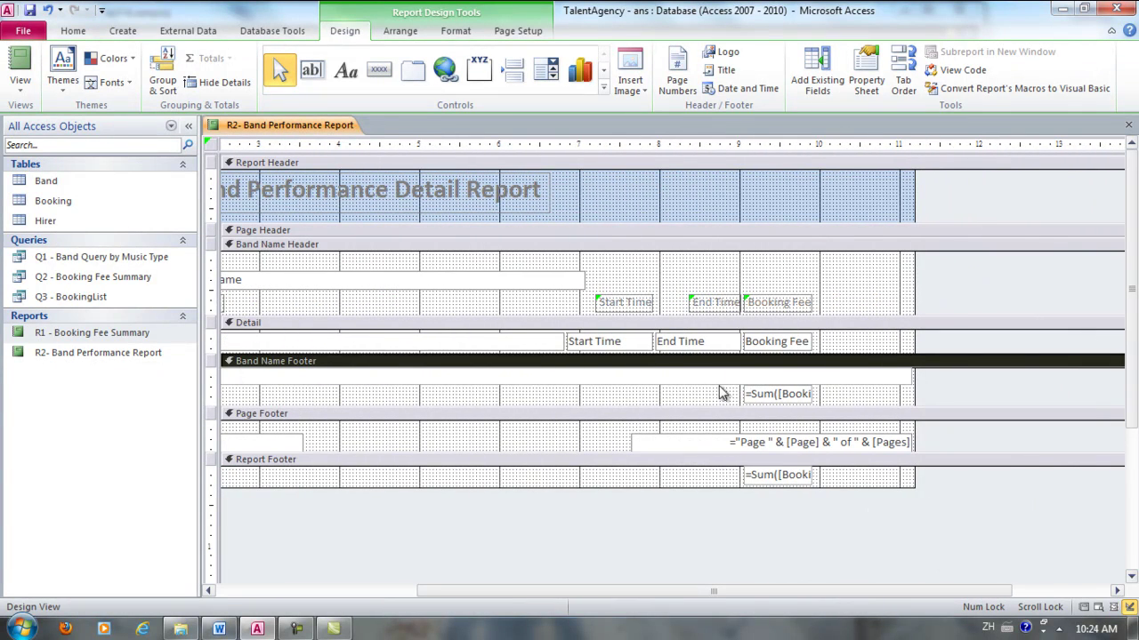
click(792, 384)
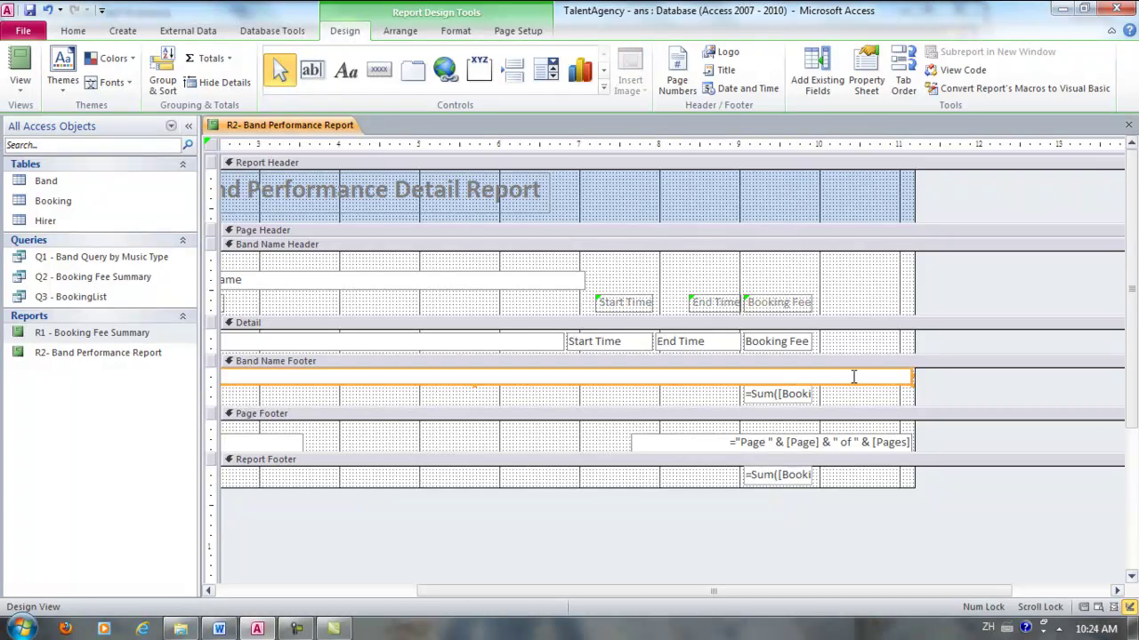
drag(910, 381, 806, 381)
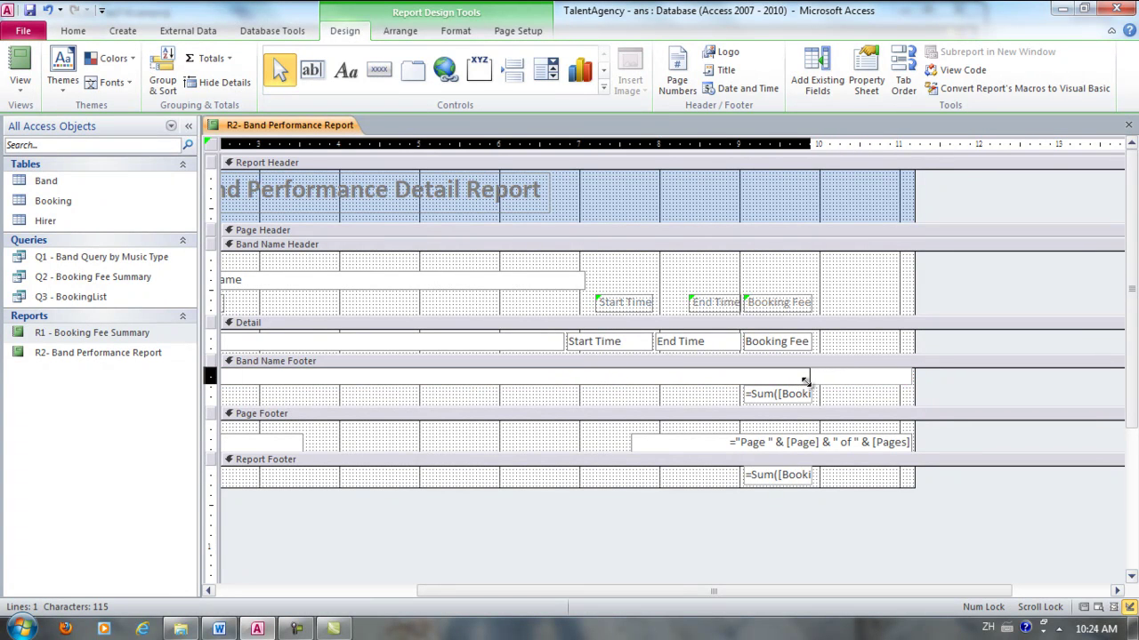
Move the page number box inward to end near the 9.9 mark and narrow the report to the 10 mark
click(807, 442)
drag(807, 442, 709, 434)
drag(915, 203, 819, 204)
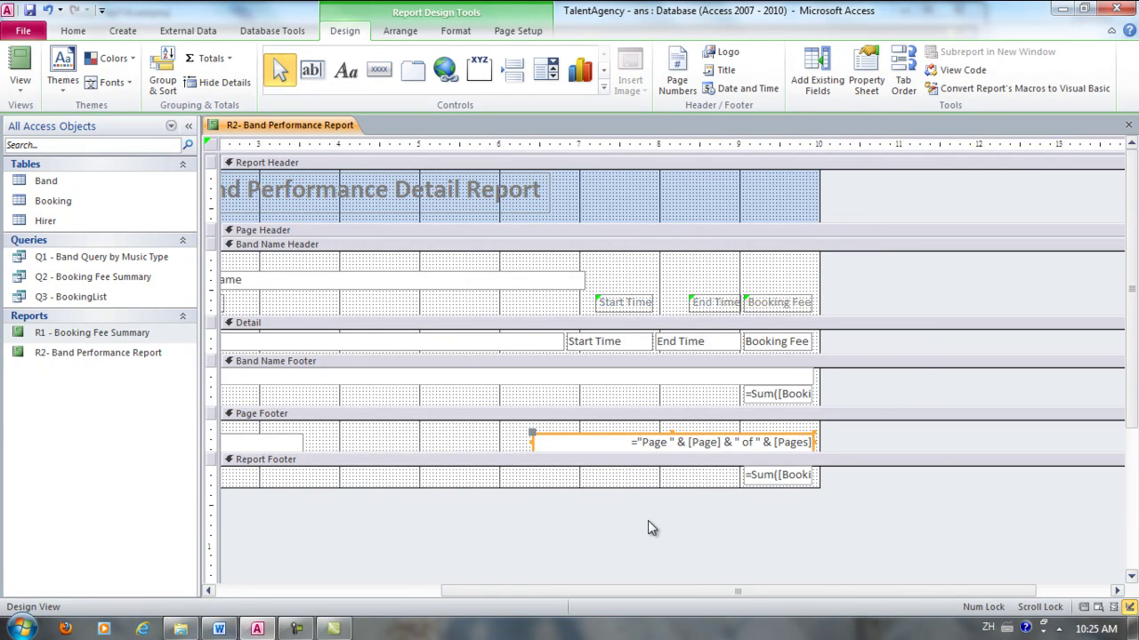
Examine the narrowed report in Print Preview through page 6, including how a band's bookings split between pages 5 and 6
drag(649, 591, 417, 590)
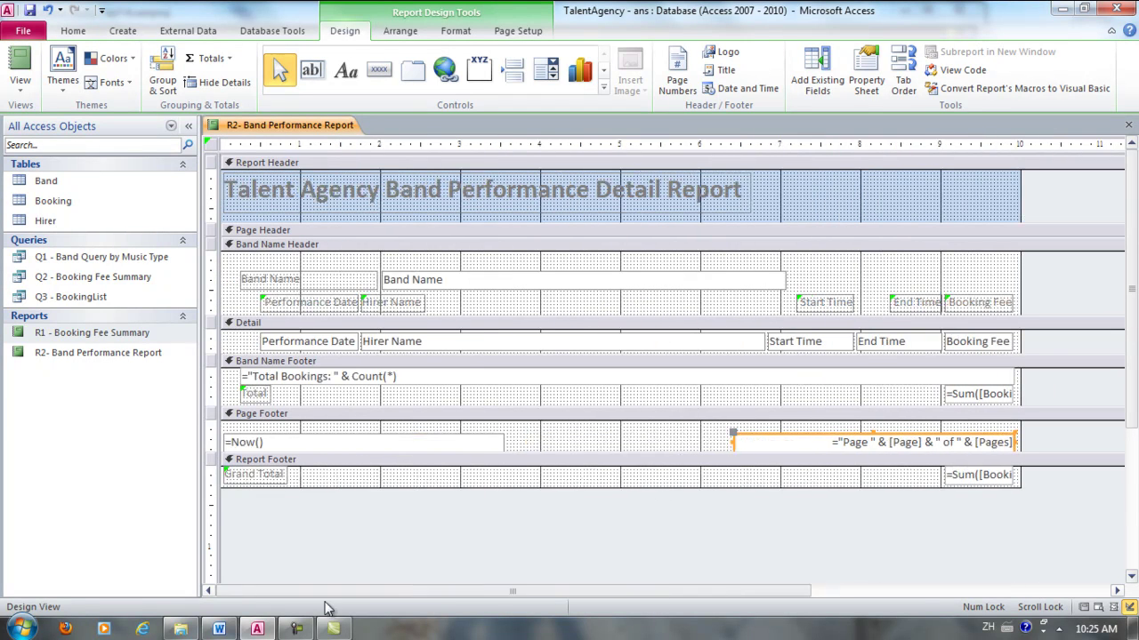
right_click(292, 125)
click(340, 251)
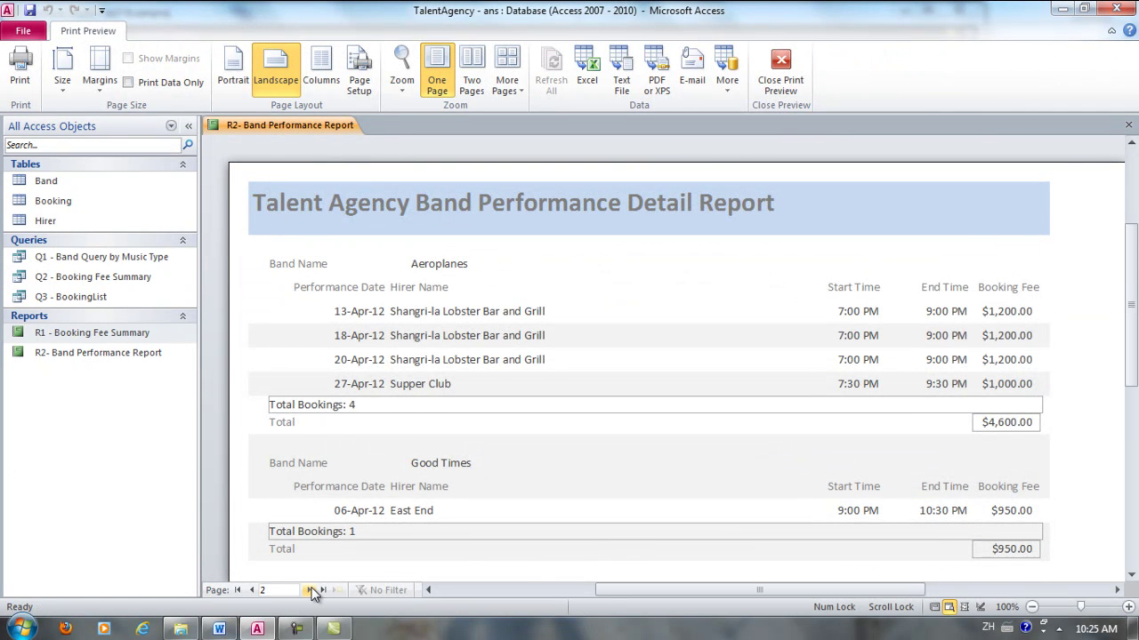
click(311, 590)
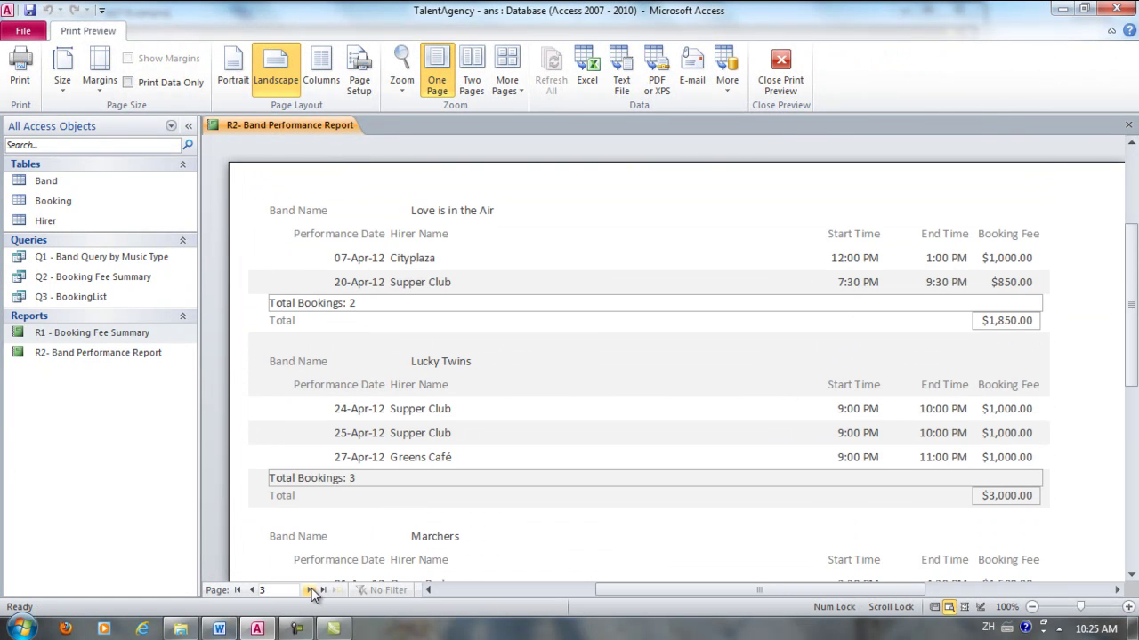
click(311, 590)
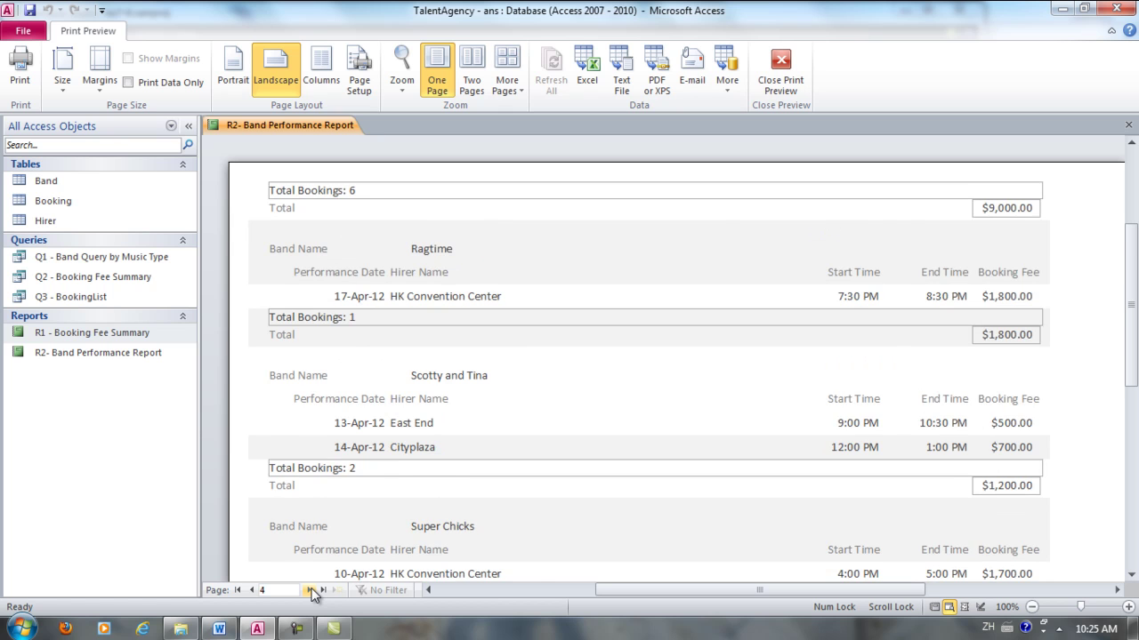
click(311, 591)
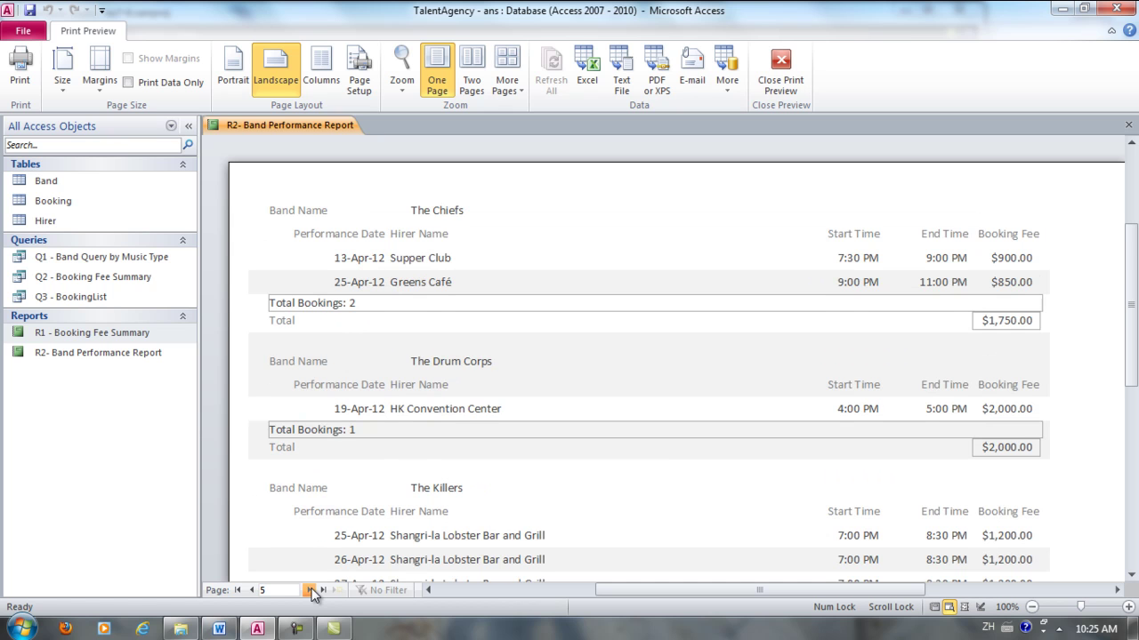
click(310, 591)
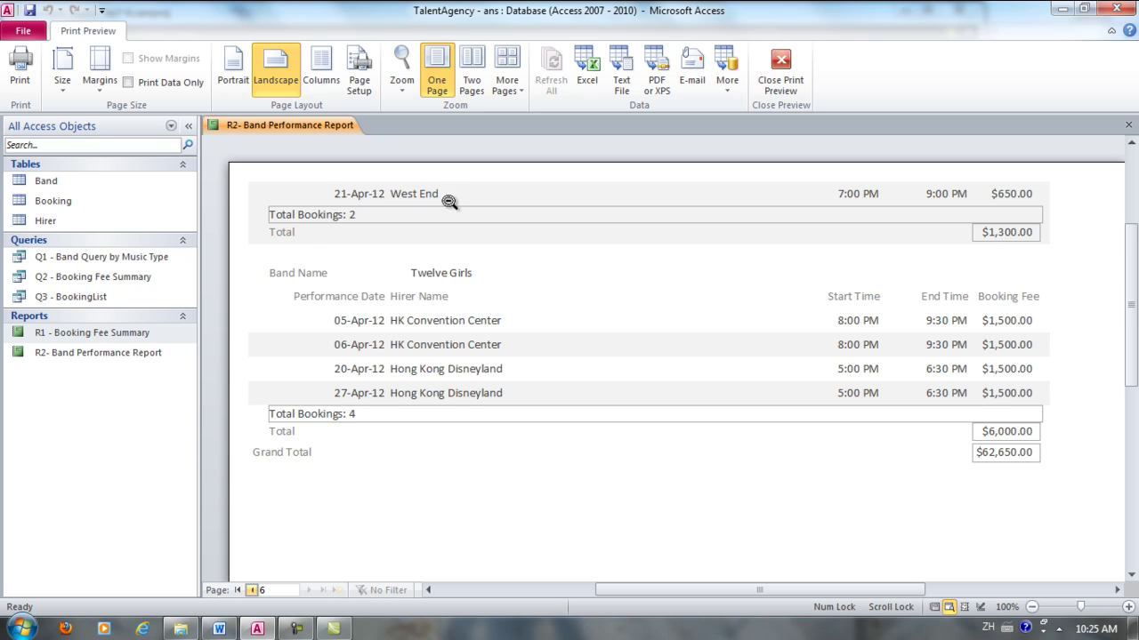
click(251, 590)
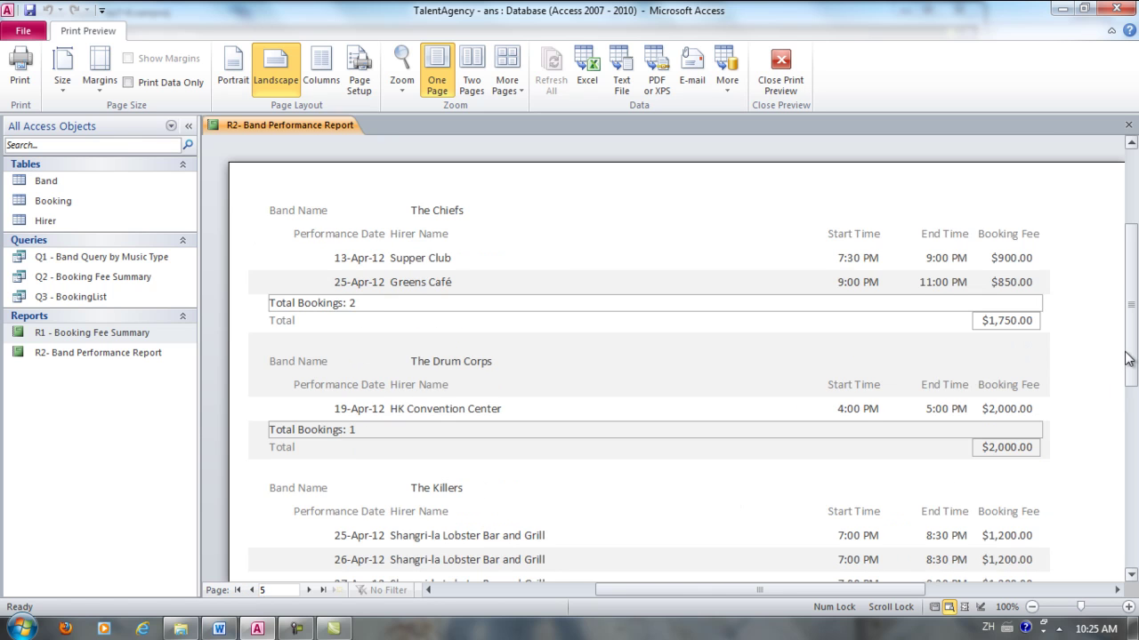
scroll(1127, 358, down, 5)
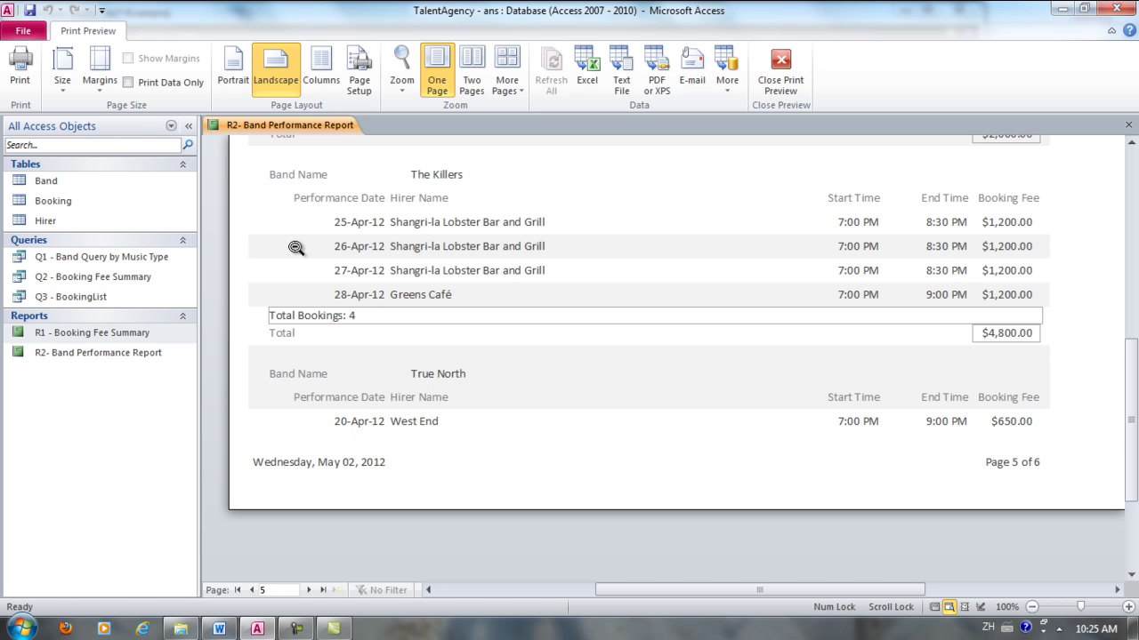
Return to Design View and set the Band Name Header section's Repeat Section property to Yes
right_click(333, 124)
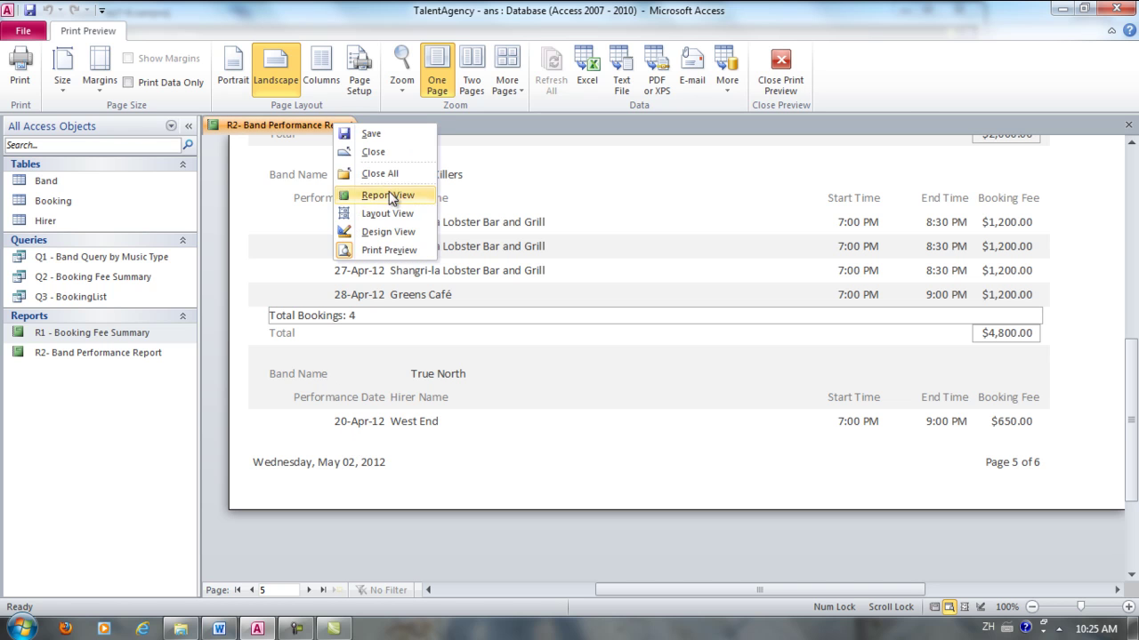
click(397, 230)
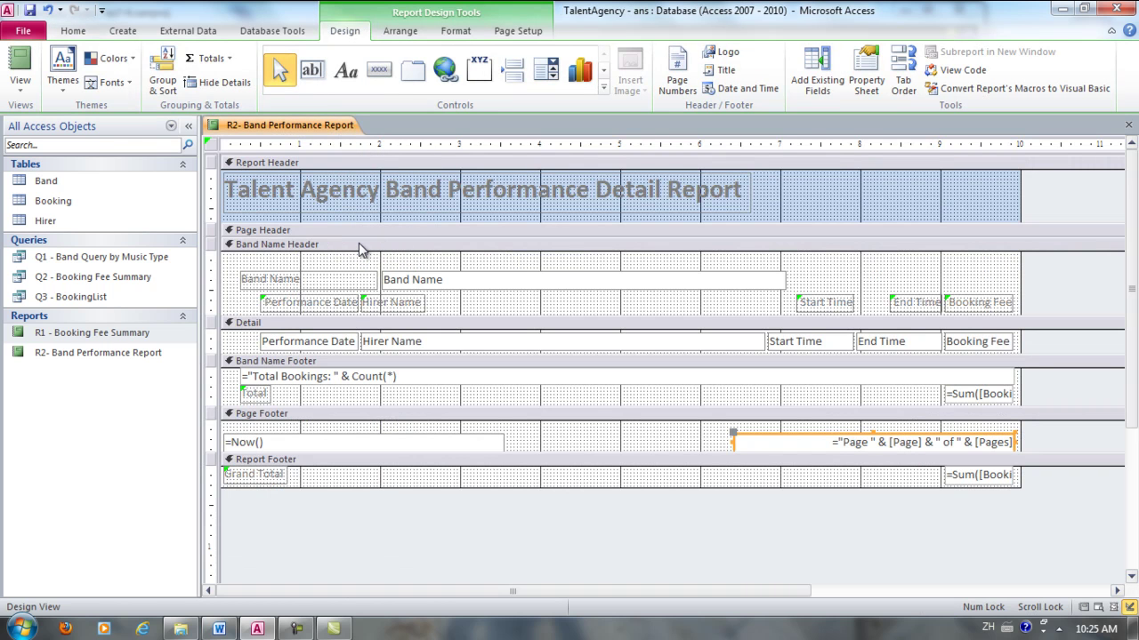
click(359, 246)
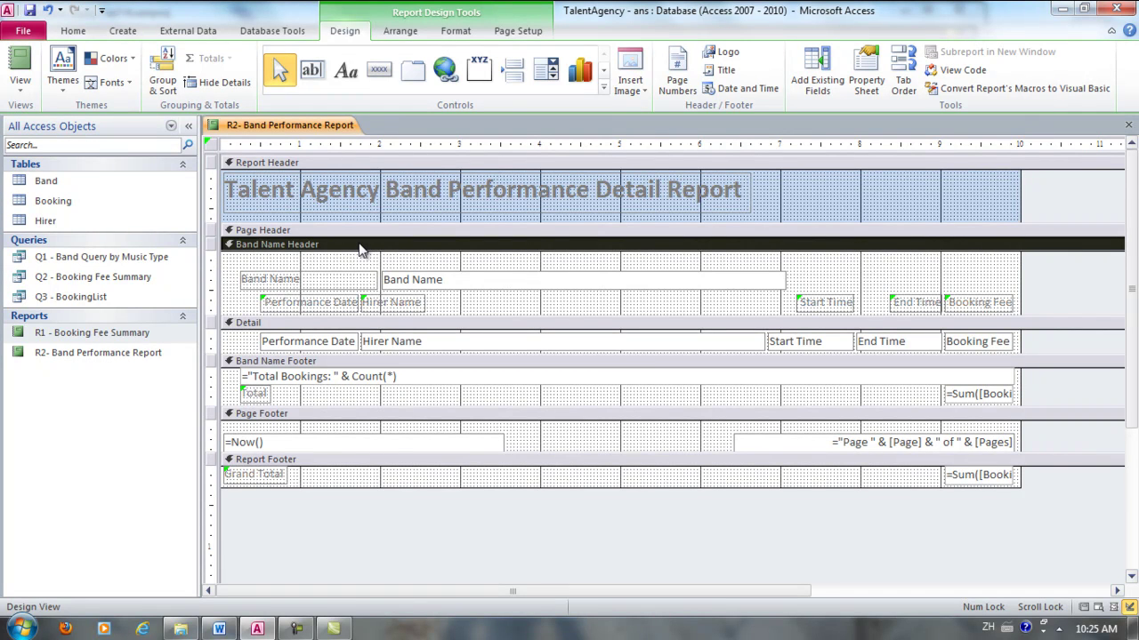
right_click(360, 250)
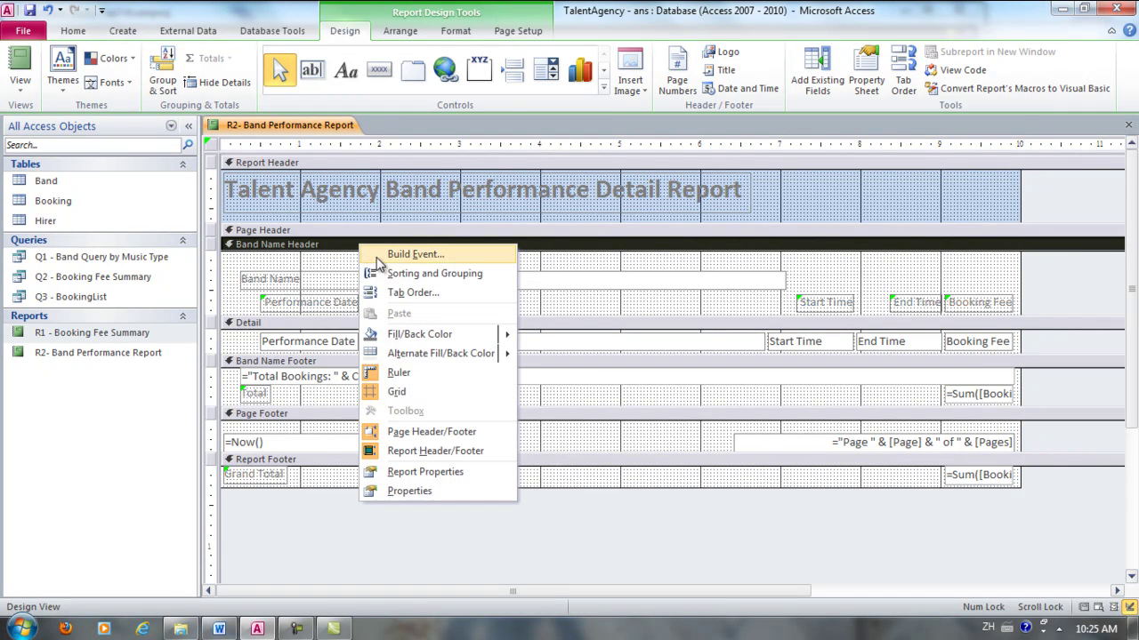
click(485, 494)
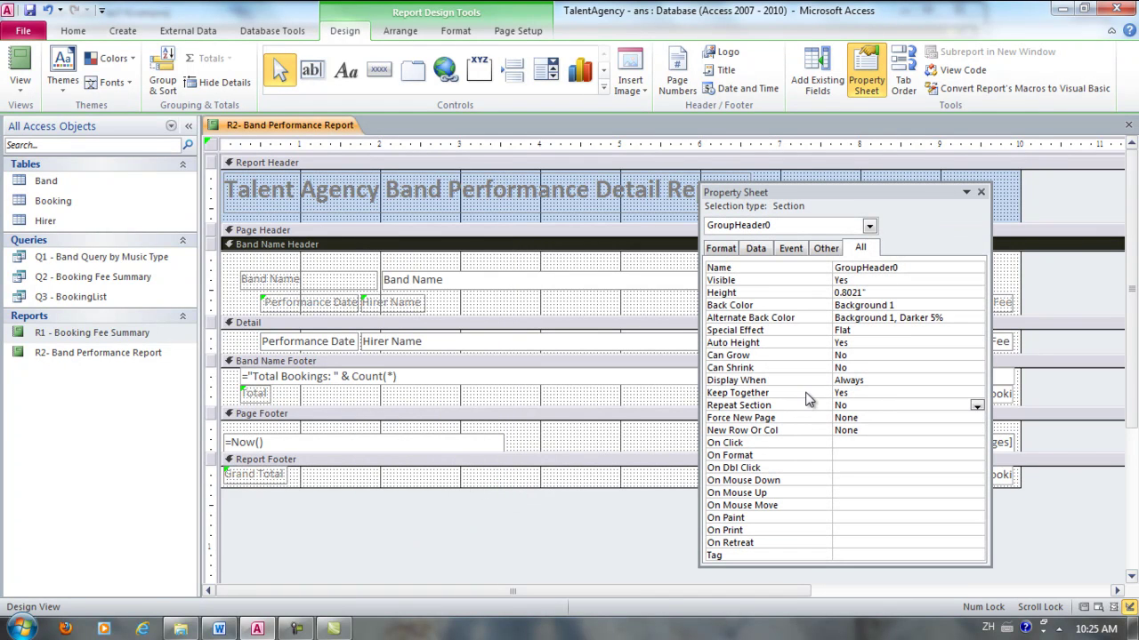
click(882, 405)
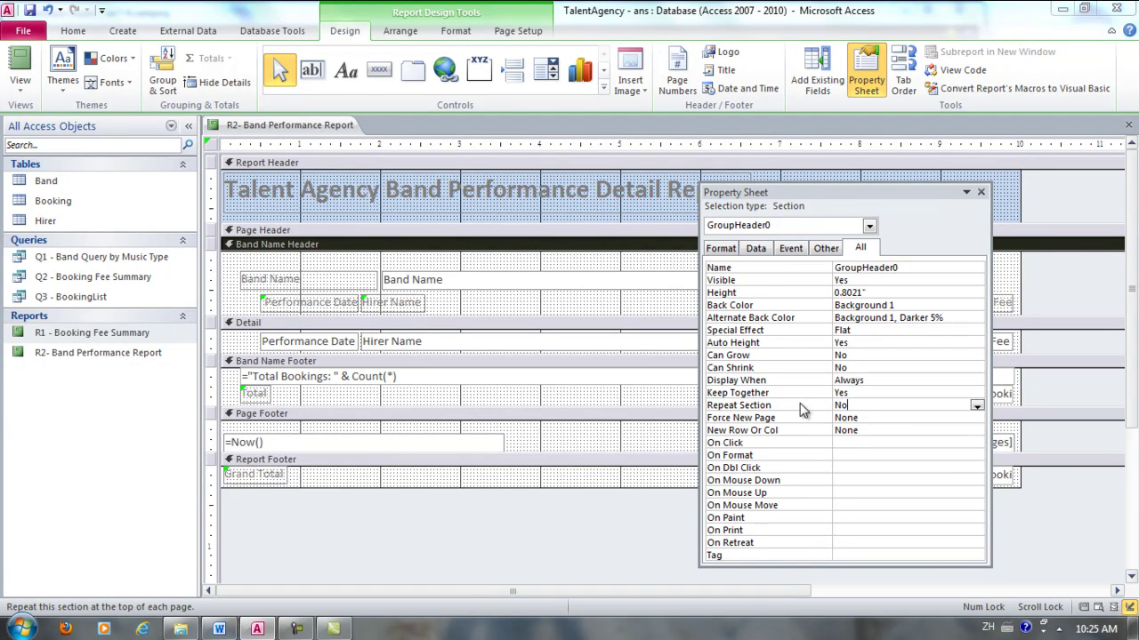
click(982, 407)
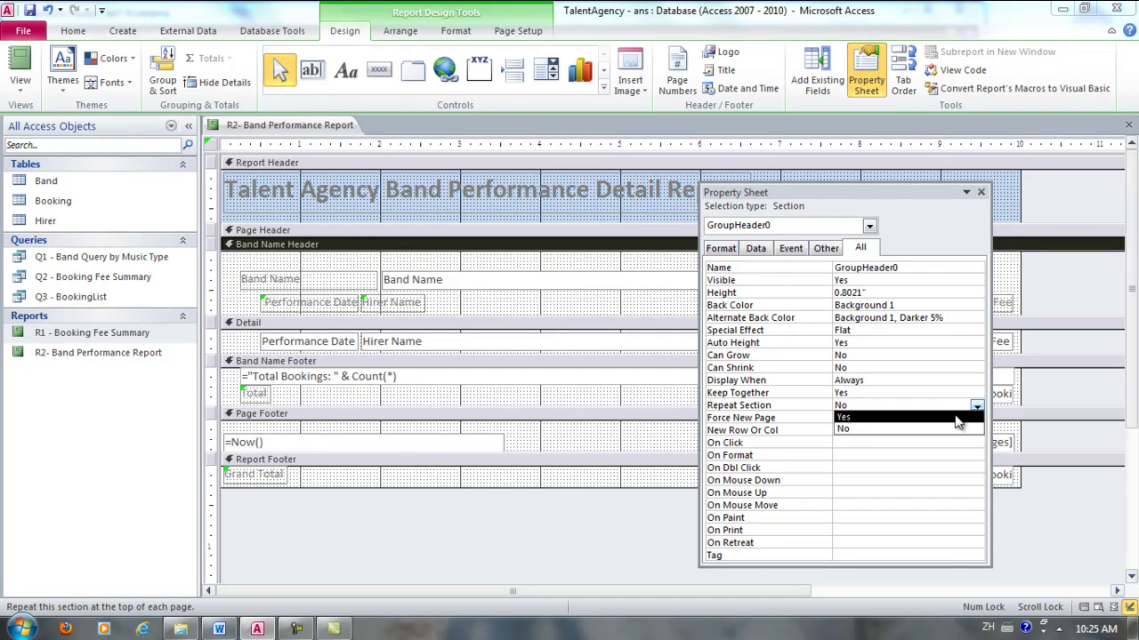
click(958, 418)
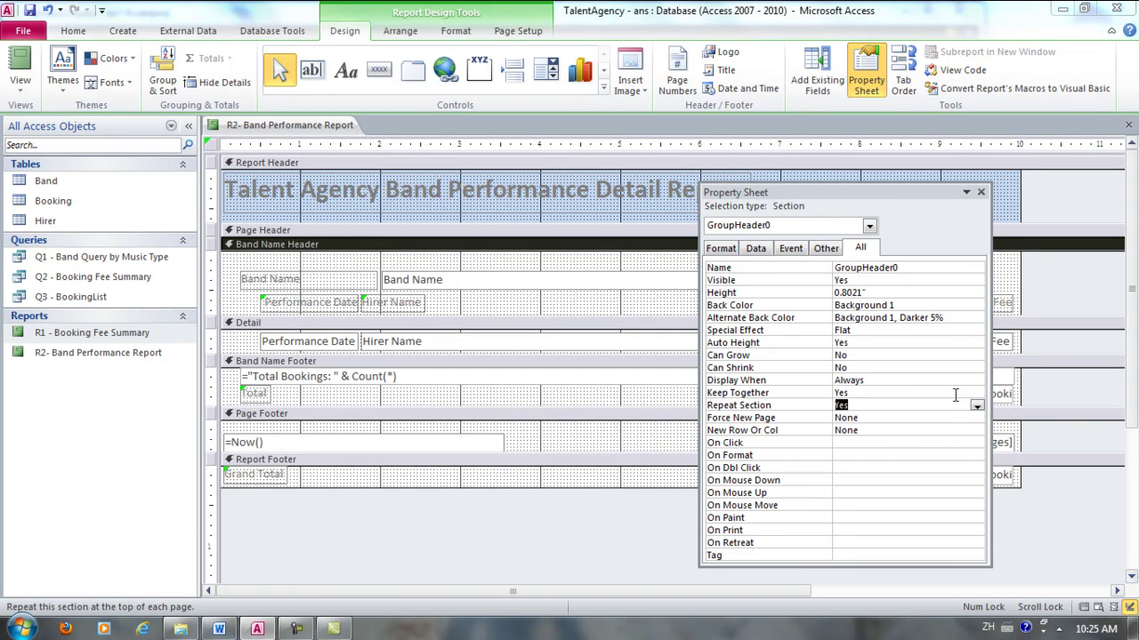
click(980, 192)
Check in Print Preview whether the Heartbreakers header repeats where the band's group runs from page 1 onto page 2
right_click(303, 130)
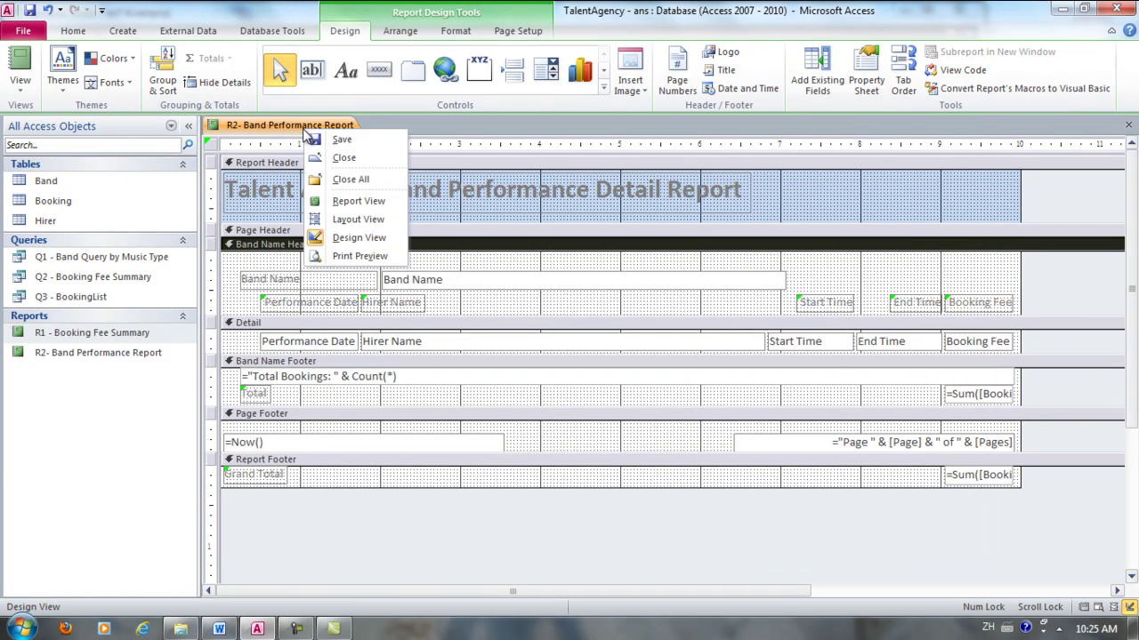
click(361, 256)
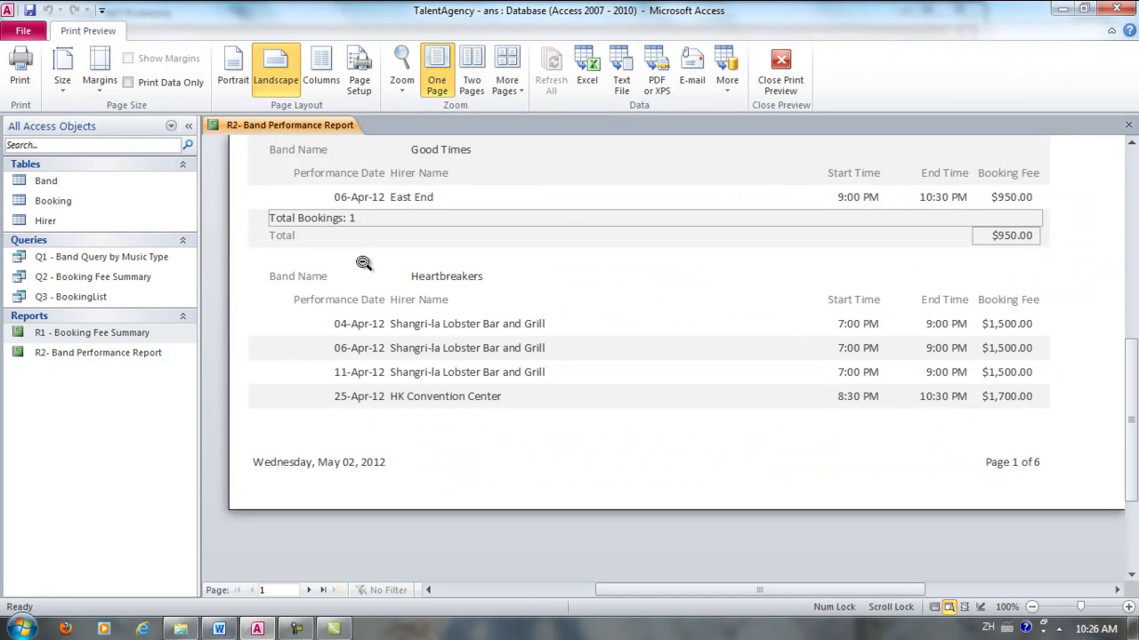
drag(1136, 467, 1136, 381)
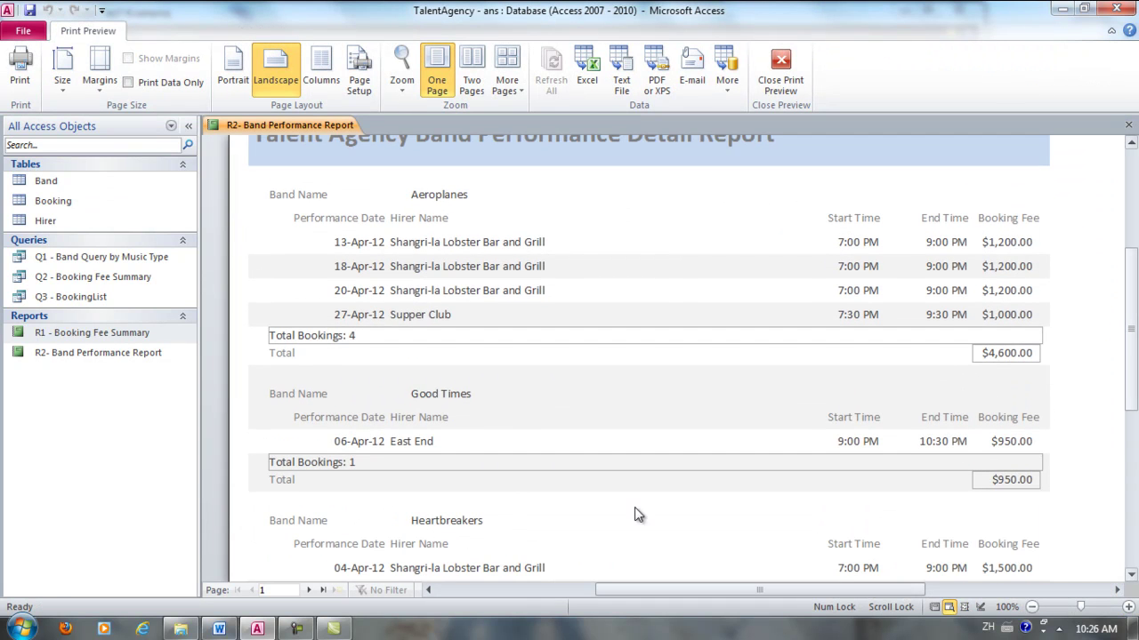
click(309, 590)
drag(1136, 373, 1136, 338)
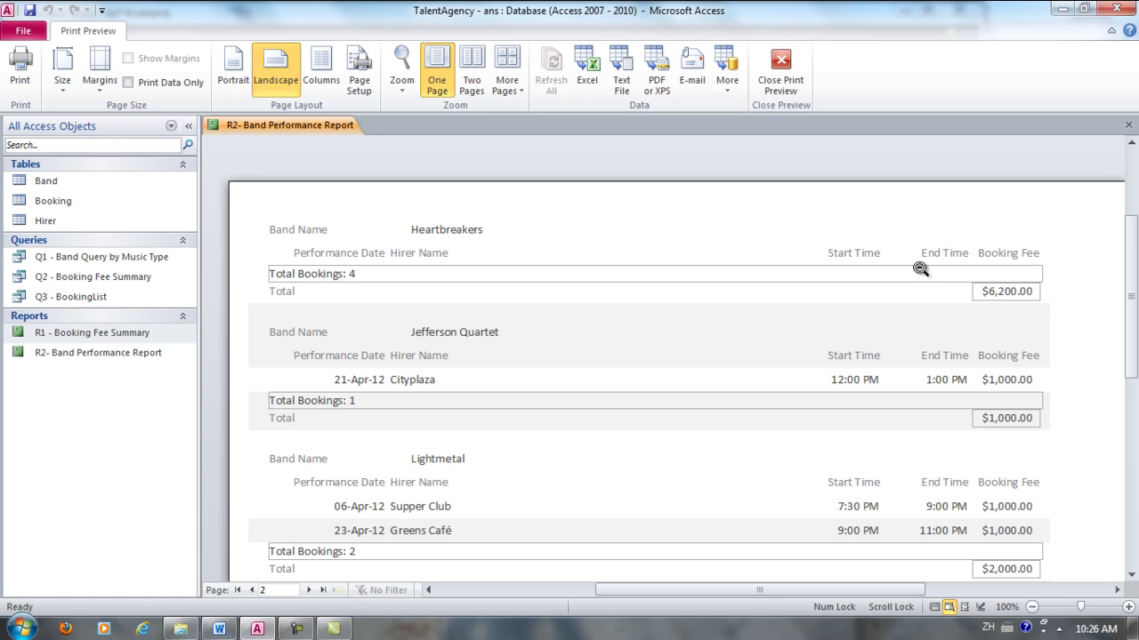
scroll(333, 533, down, 5)
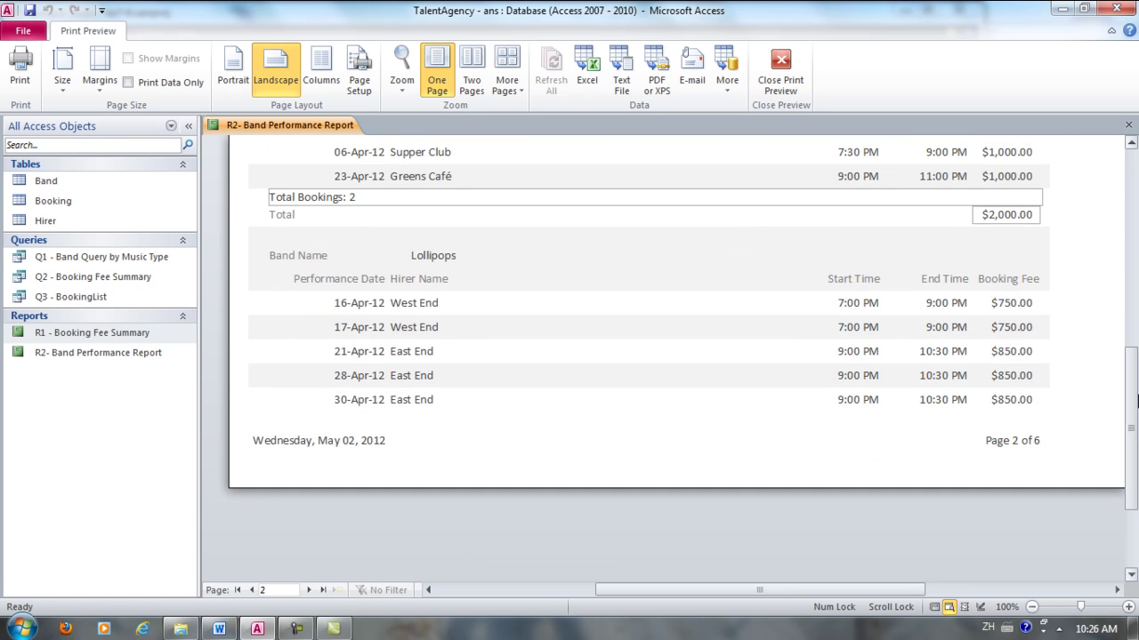
Compare the page breaks on pages 3 through 6 to check the headers of bands split across pages, such as Marchers
click(308, 590)
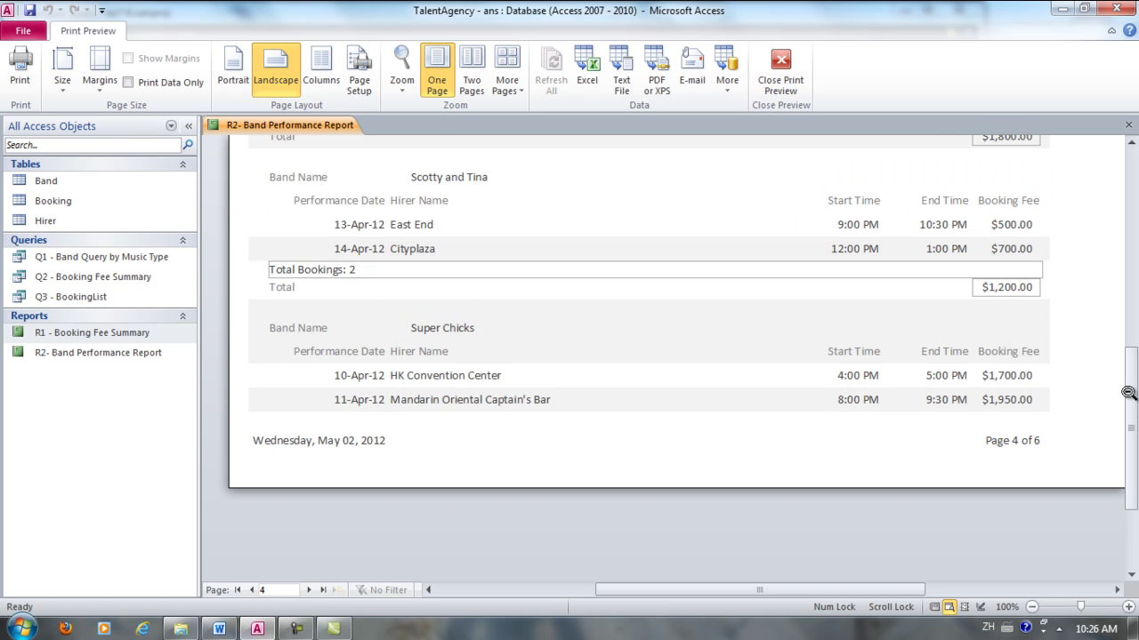
drag(1128, 387, 1134, 238)
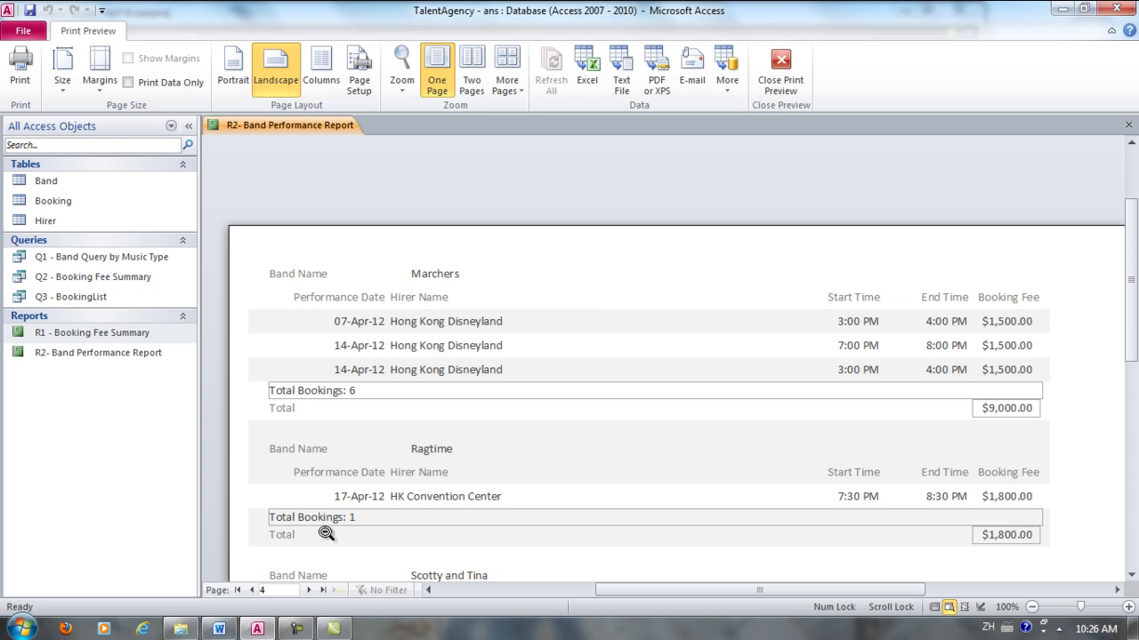
click(254, 594)
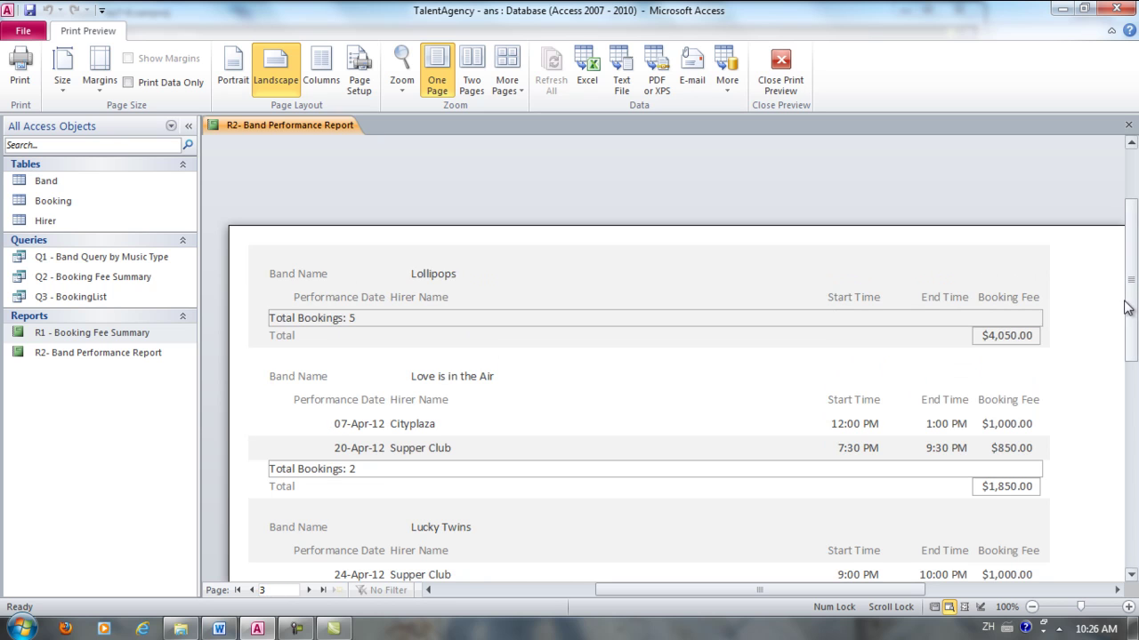
drag(1132, 302, 1136, 479)
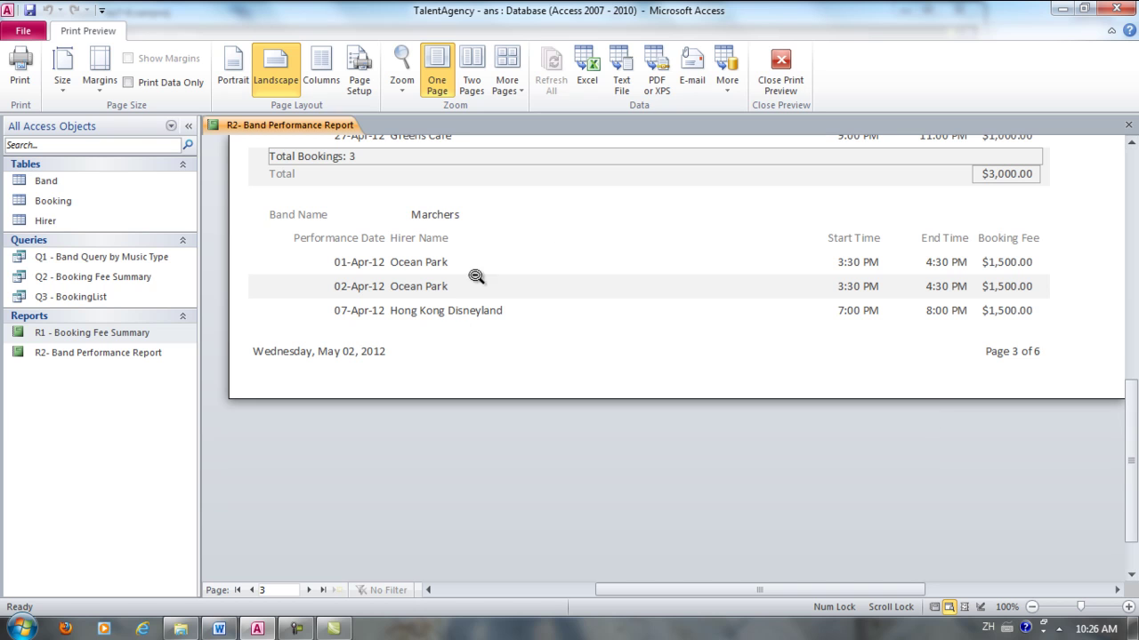
click(309, 591)
click(1132, 214)
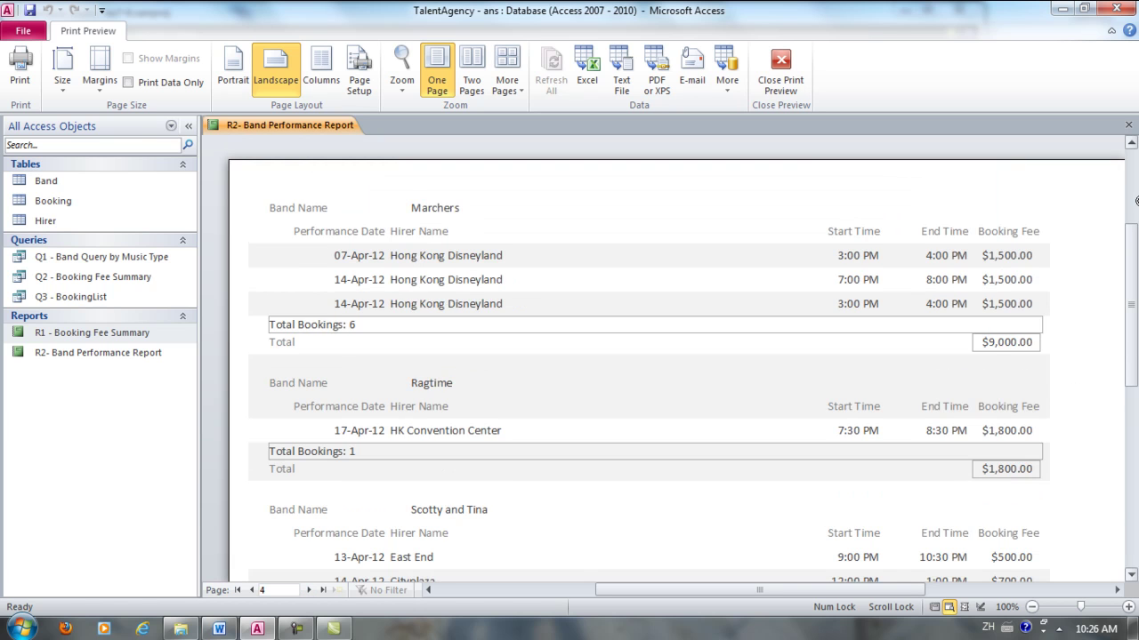
click(308, 590)
click(308, 590)
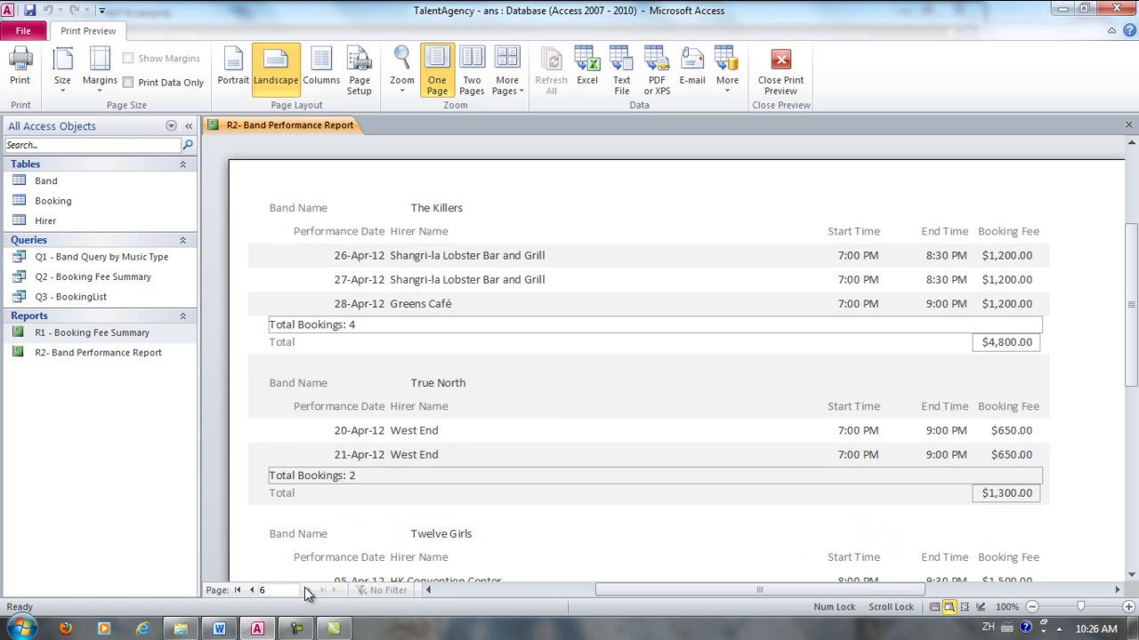
click(253, 591)
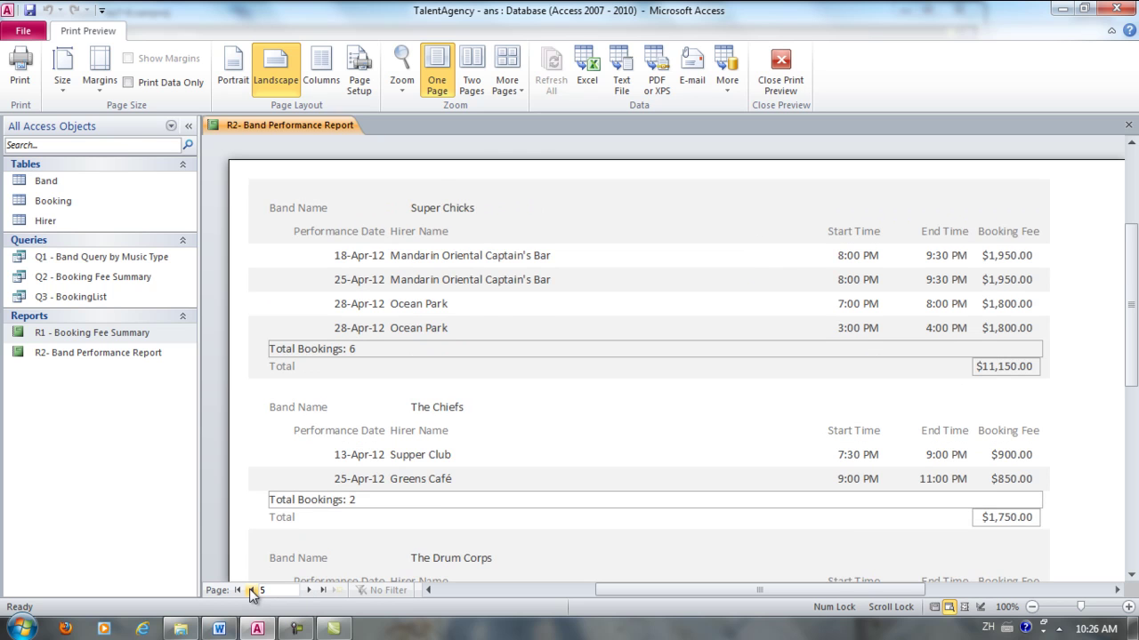
click(252, 592)
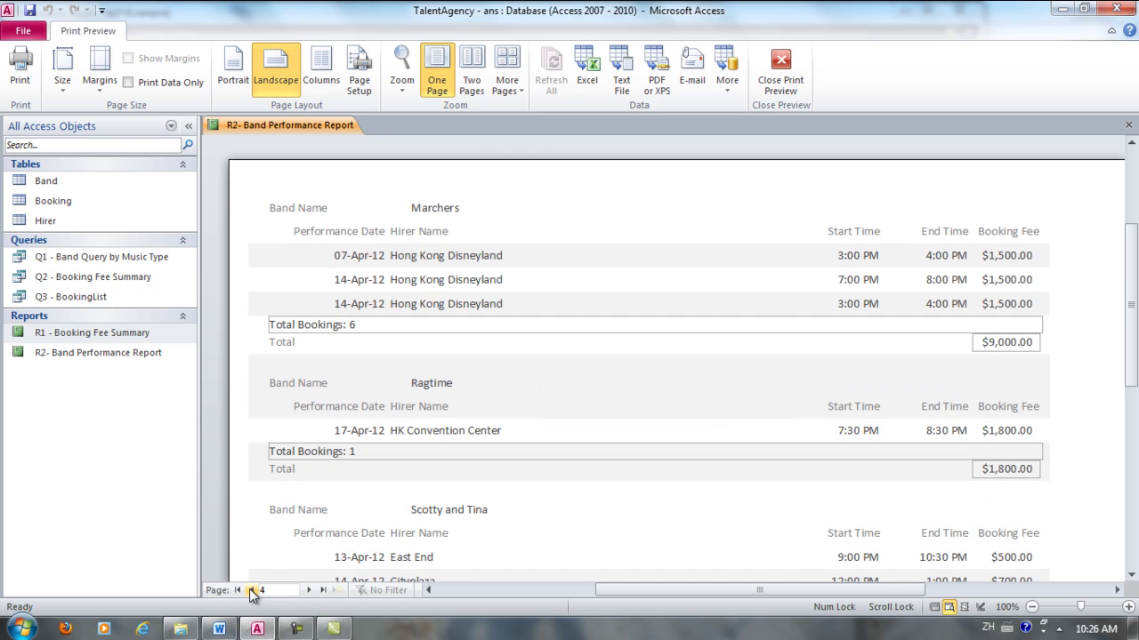
Close Print Preview and save the Band Performance Report
click(800, 85)
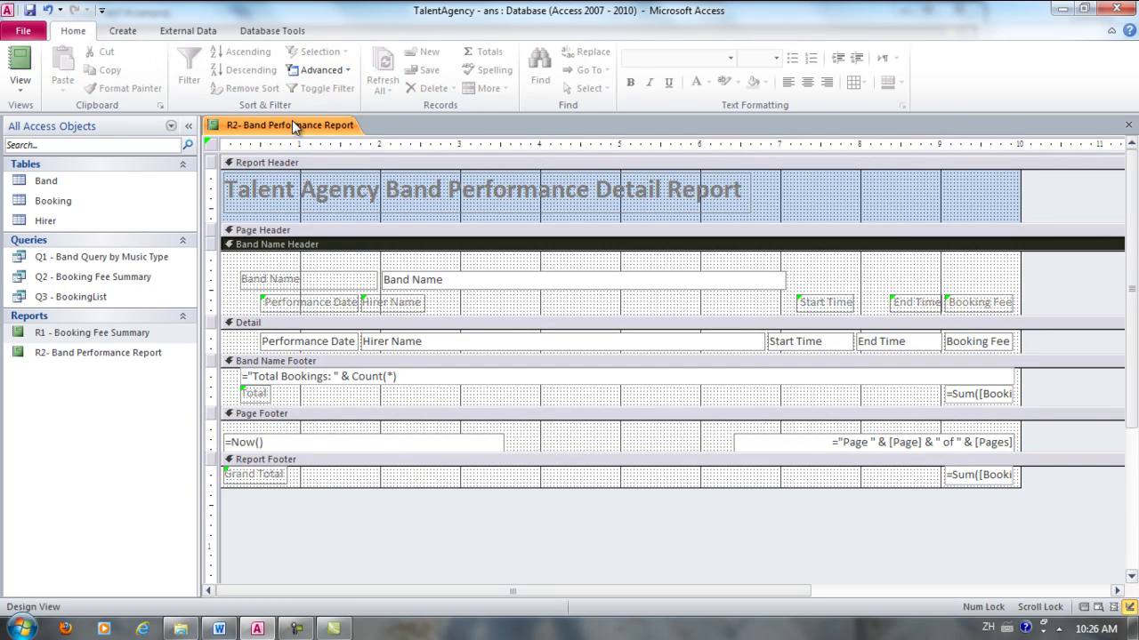
right_click(292, 124)
click(346, 132)
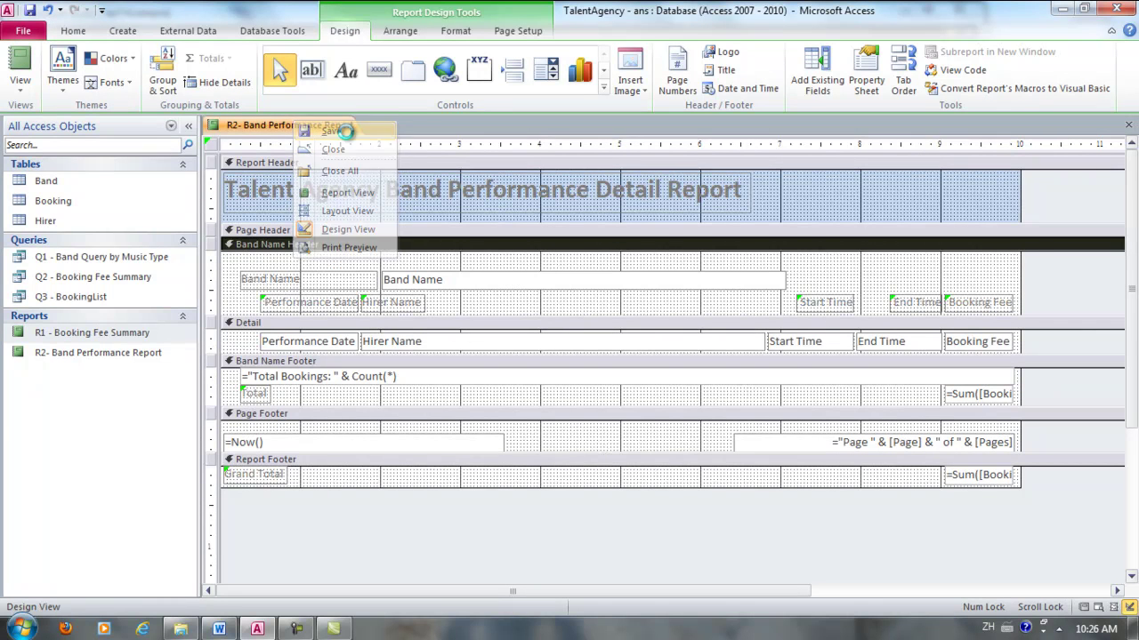